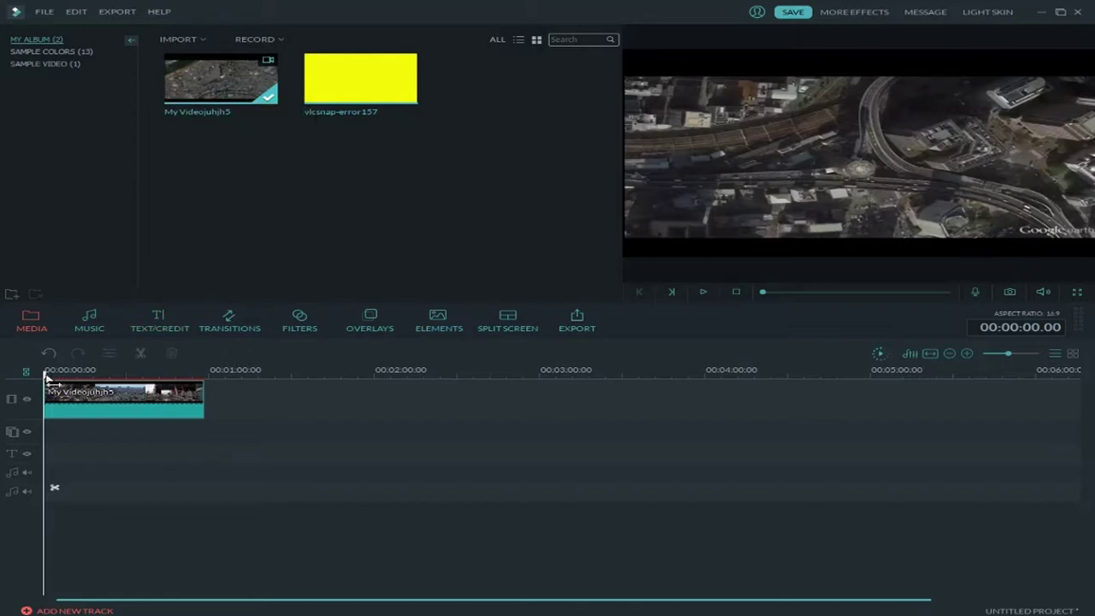
Split the video clip into six segments, cutting at about 5, 16, 29, 40 and 48 seconds.
drag(47, 379, 59, 379)
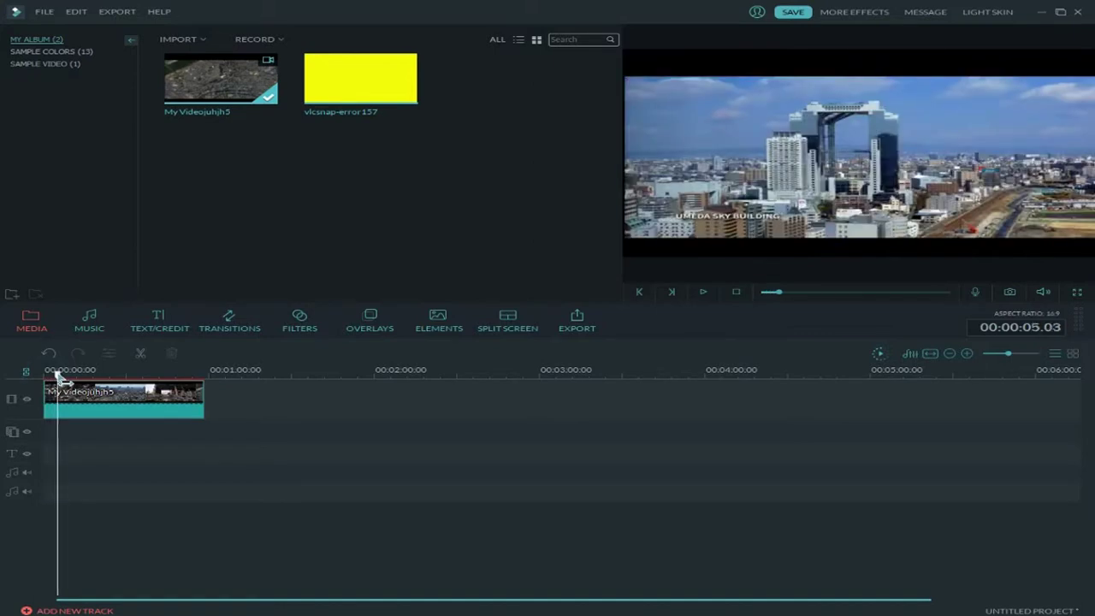
drag(61, 374, 124, 377)
click(143, 352)
click(140, 354)
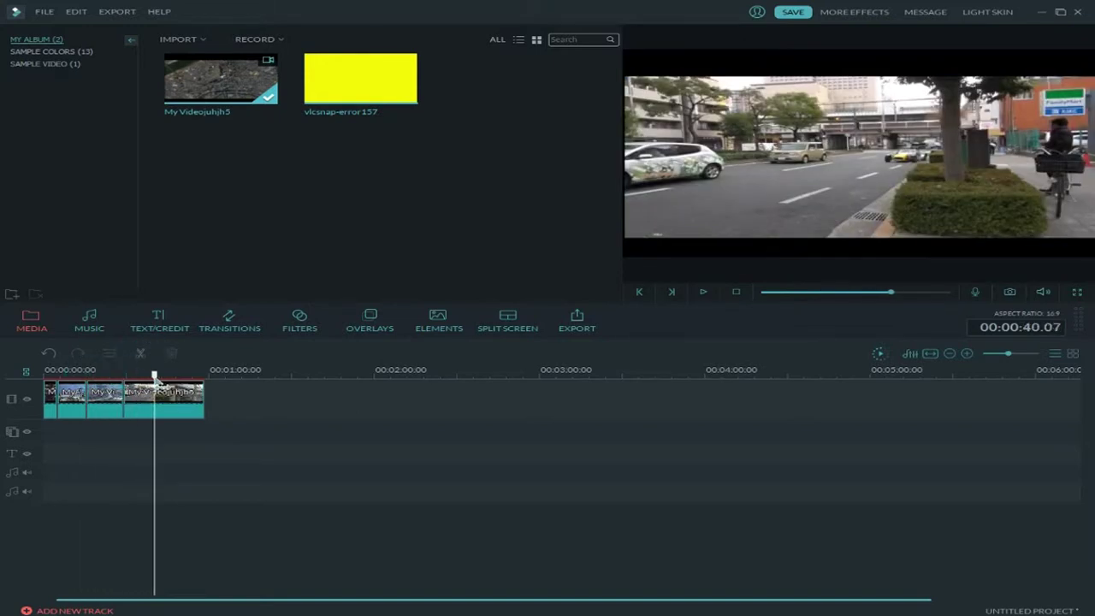
click(140, 356)
drag(155, 374, 175, 382)
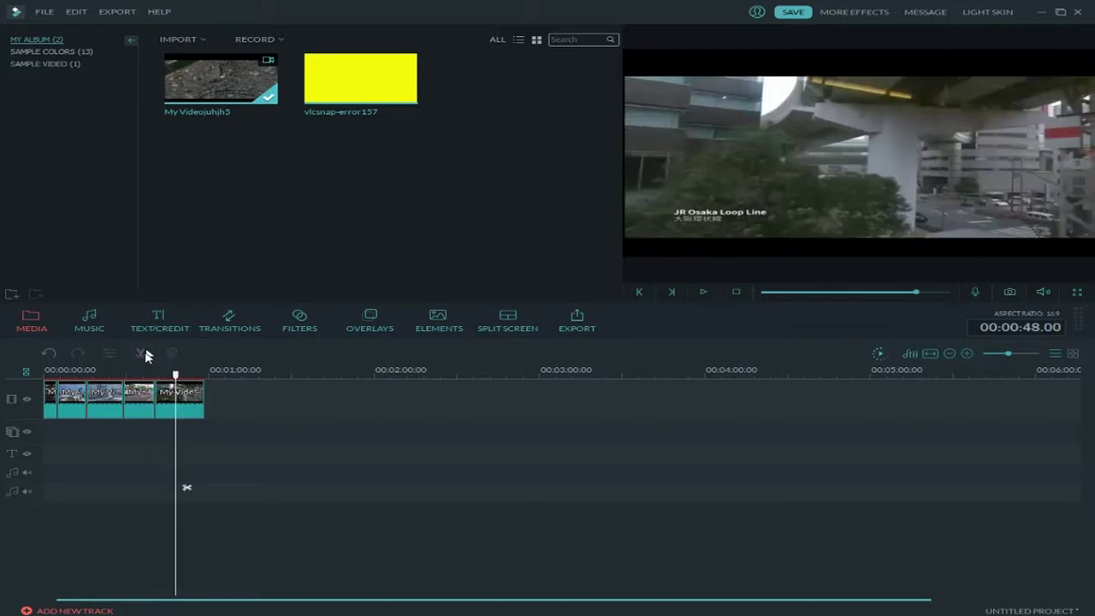
click(139, 354)
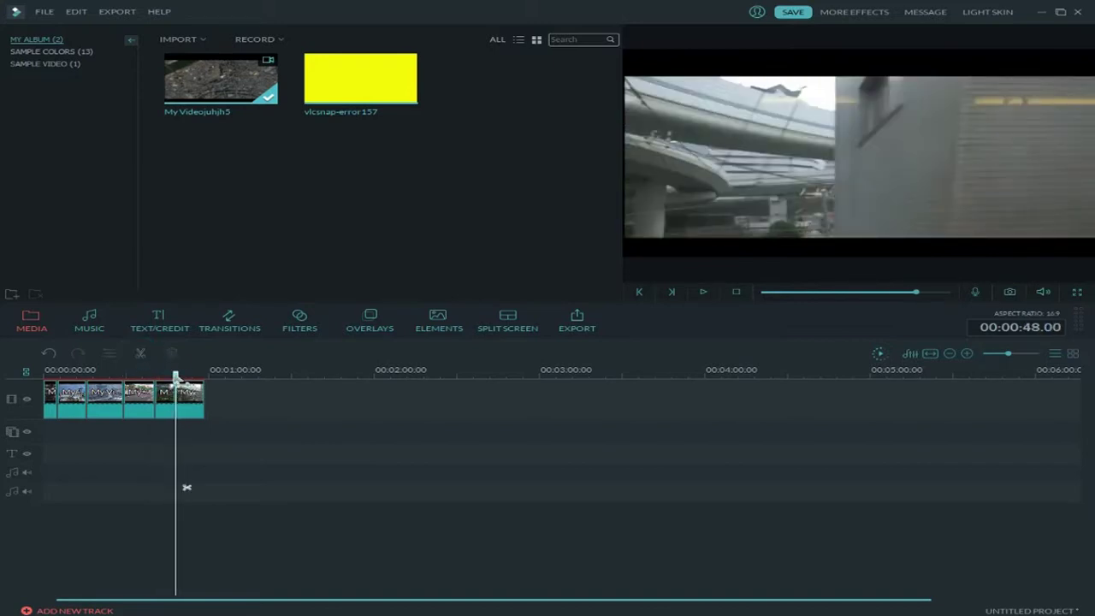
drag(175, 376, 21, 385)
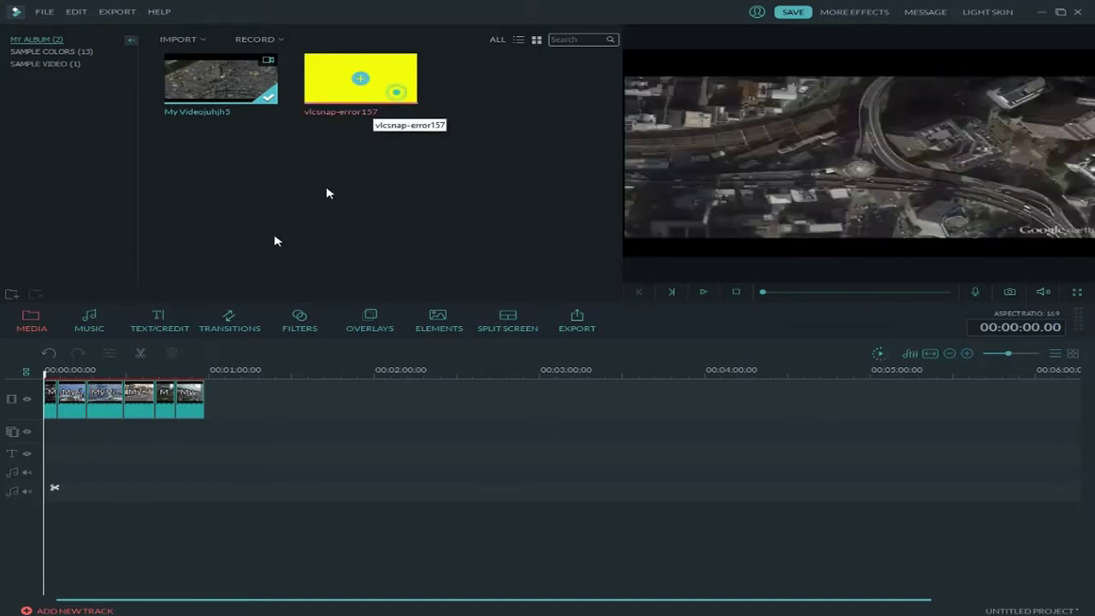
Place the yellow vlcsnap-error157 image on the overlay track below the first segment and set its blending mode to Color Burn.
drag(360, 81, 66, 425)
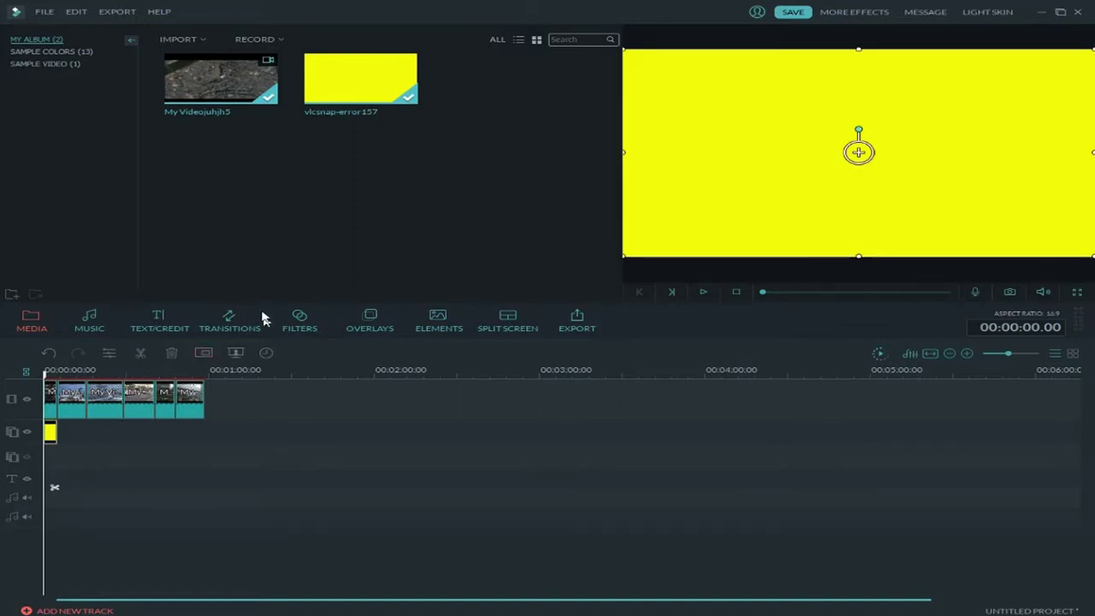
click(51, 432)
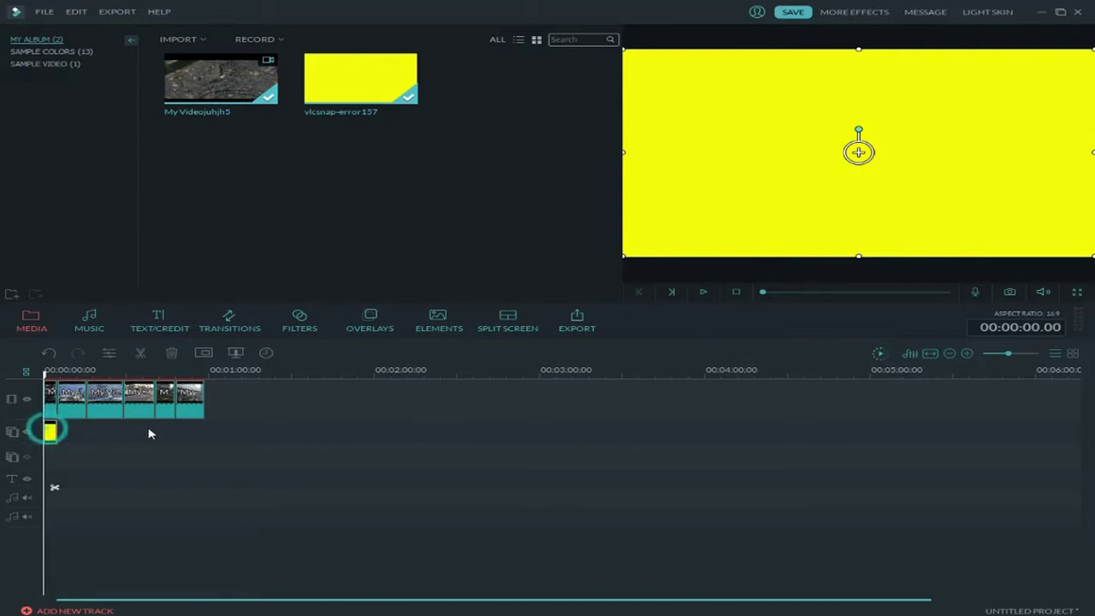
click(204, 353)
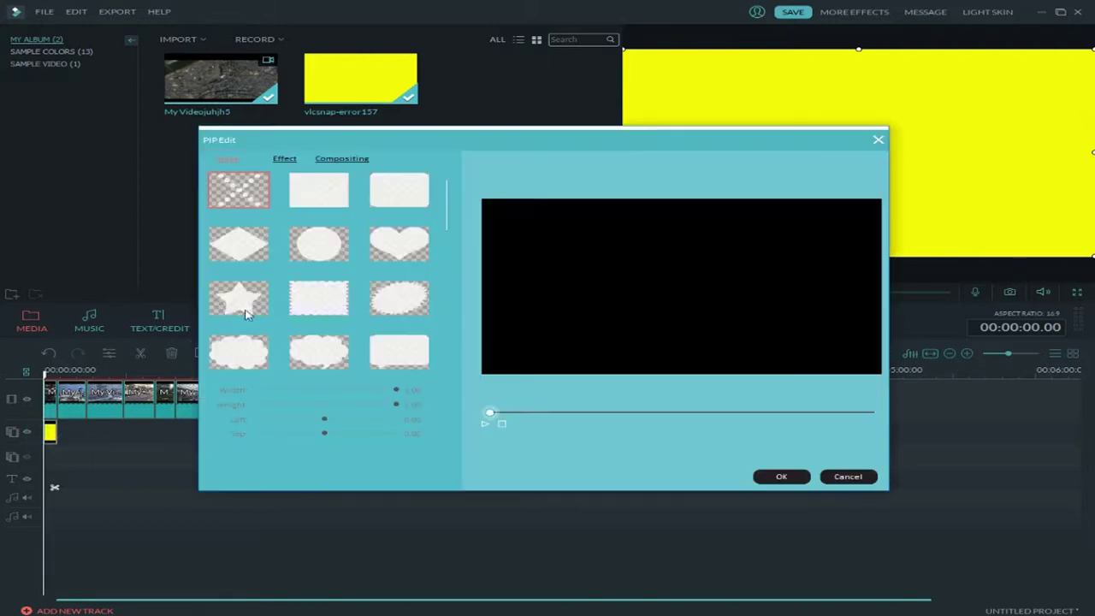
click(342, 158)
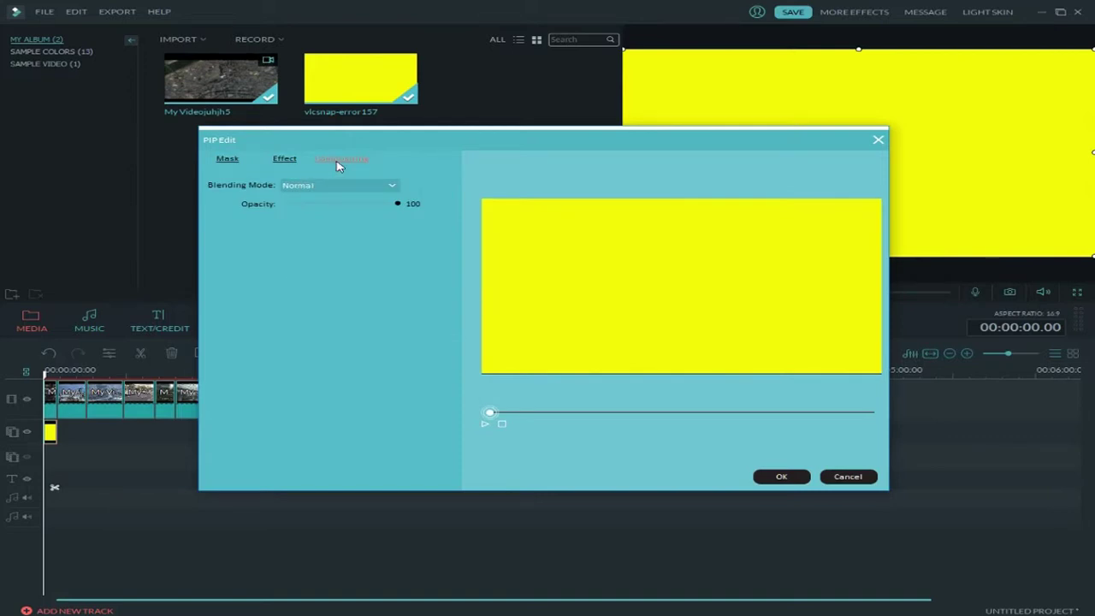
click(395, 186)
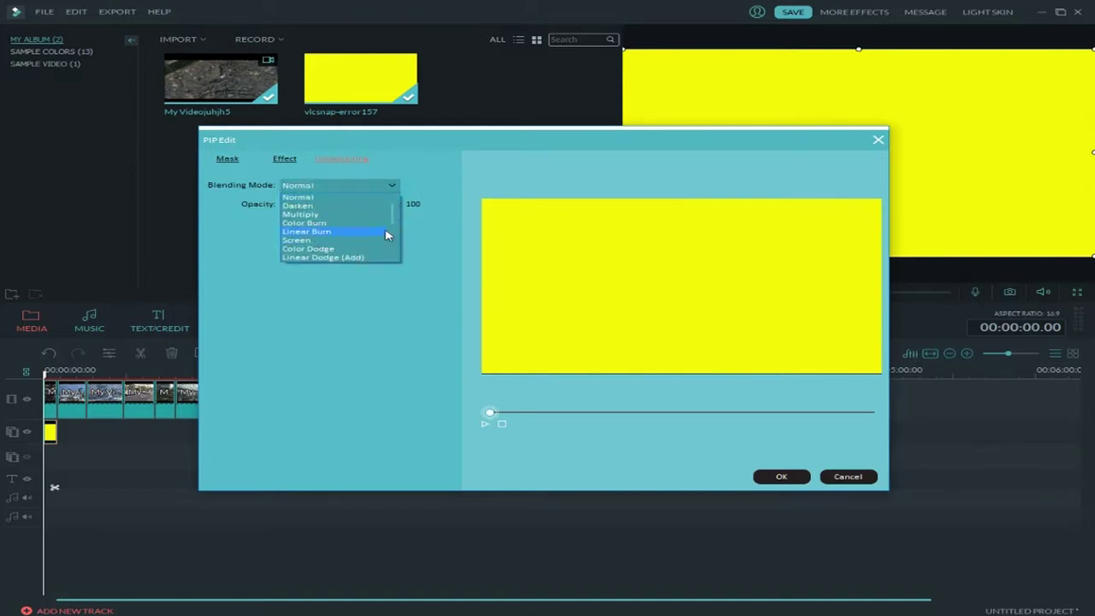
click(351, 224)
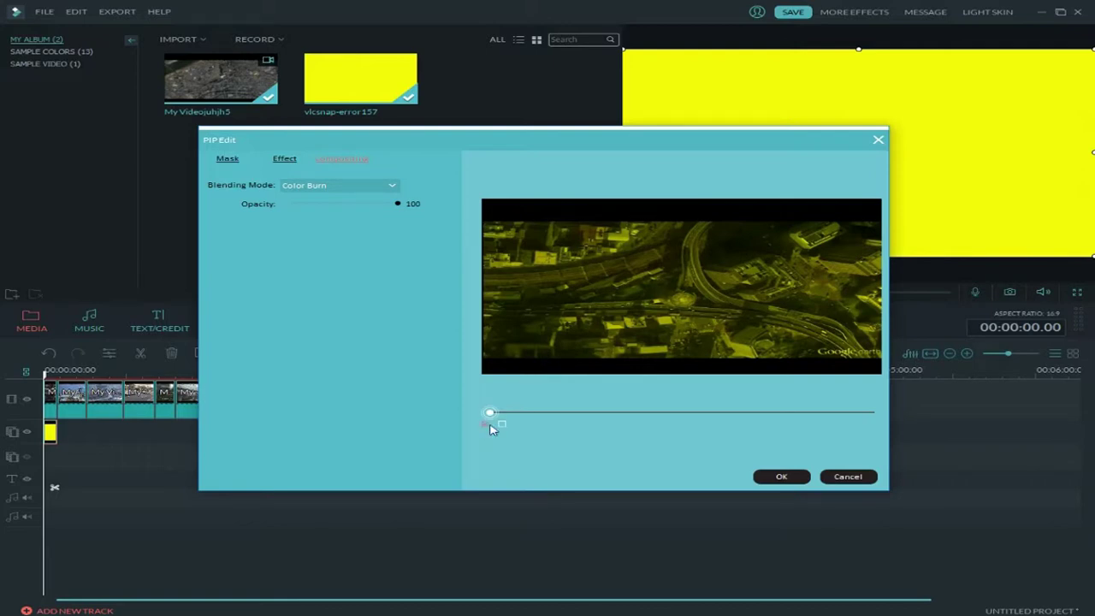
click(783, 477)
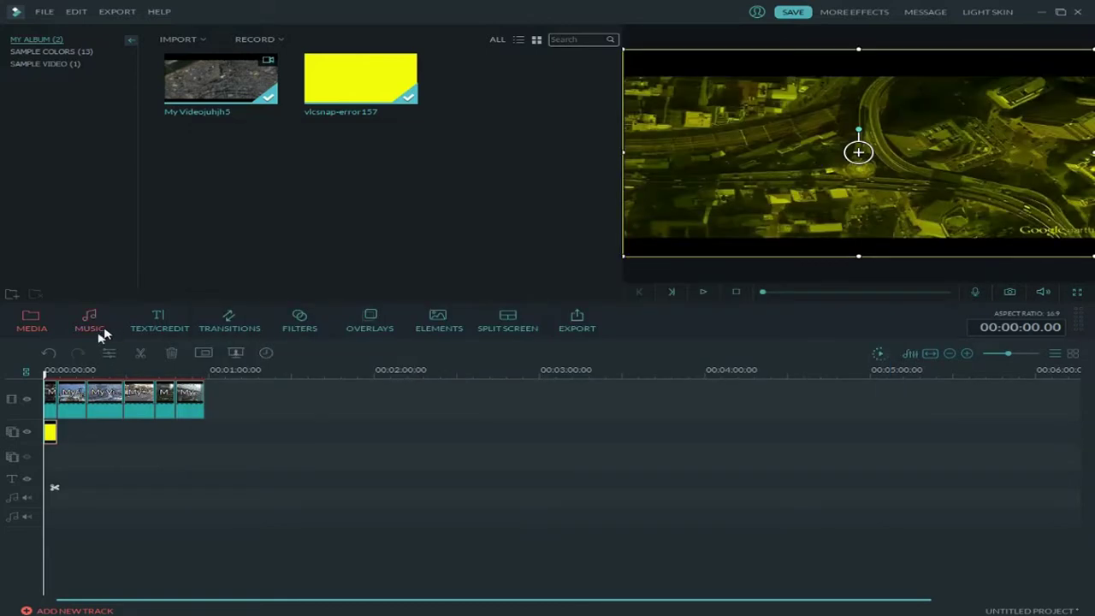
Add the sample colors Gradient2, Gradient7 twice and Orange to the overlay track, arranged one each under the second to fifth video segments.
click(50, 52)
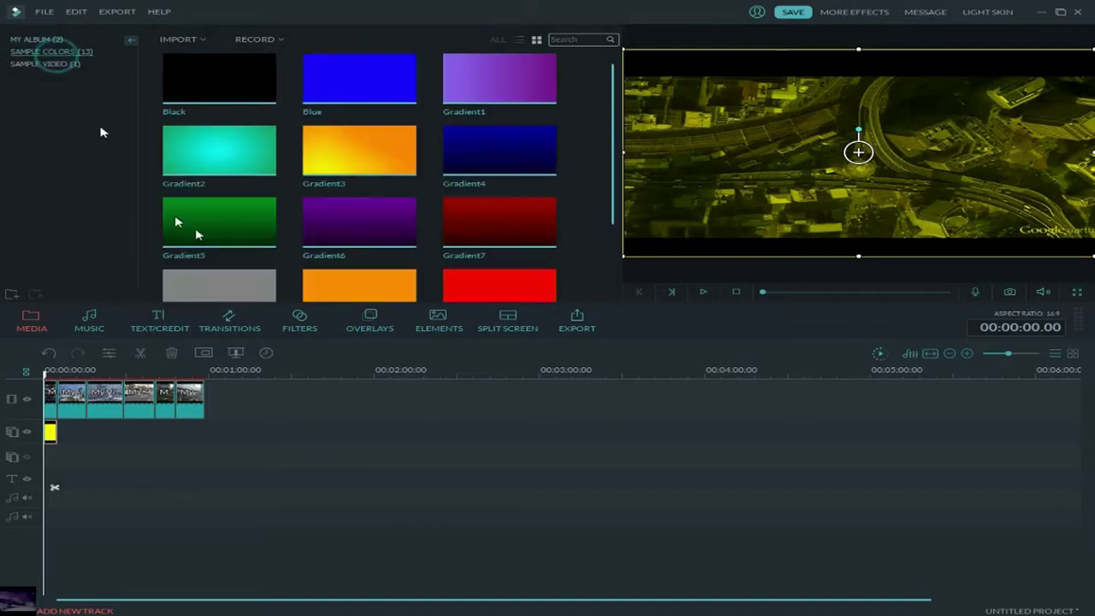
drag(253, 177, 81, 433)
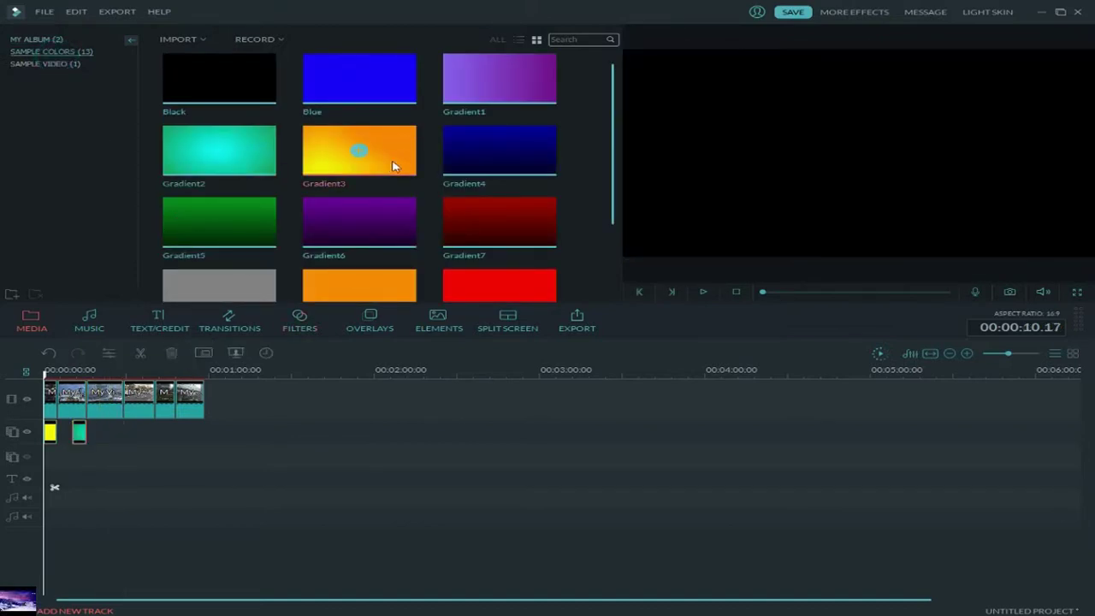
drag(512, 208, 154, 433)
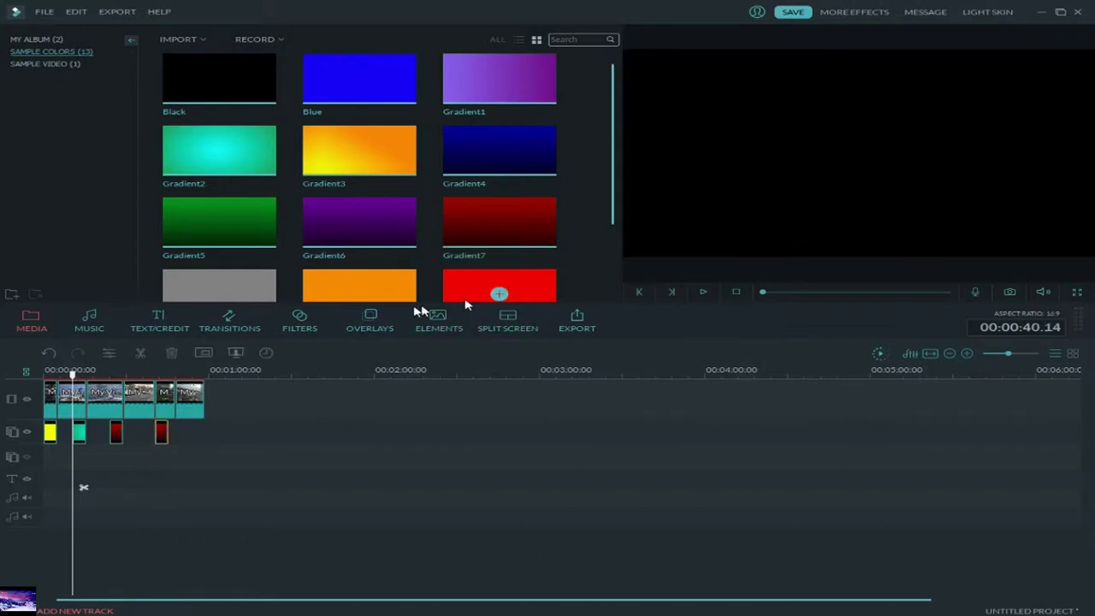
drag(397, 300, 197, 434)
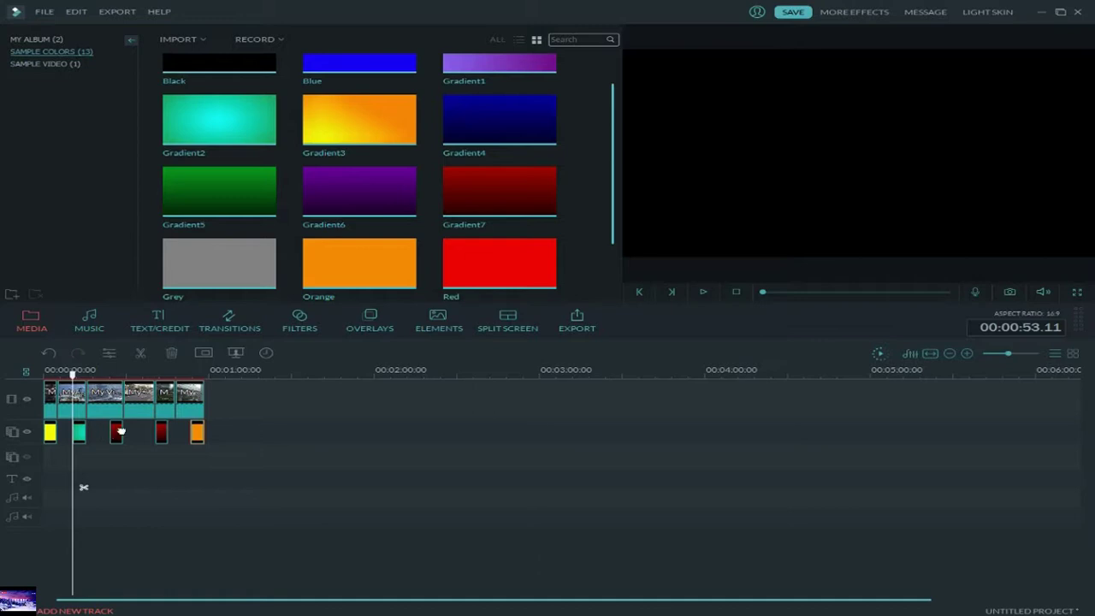
drag(121, 431, 162, 438)
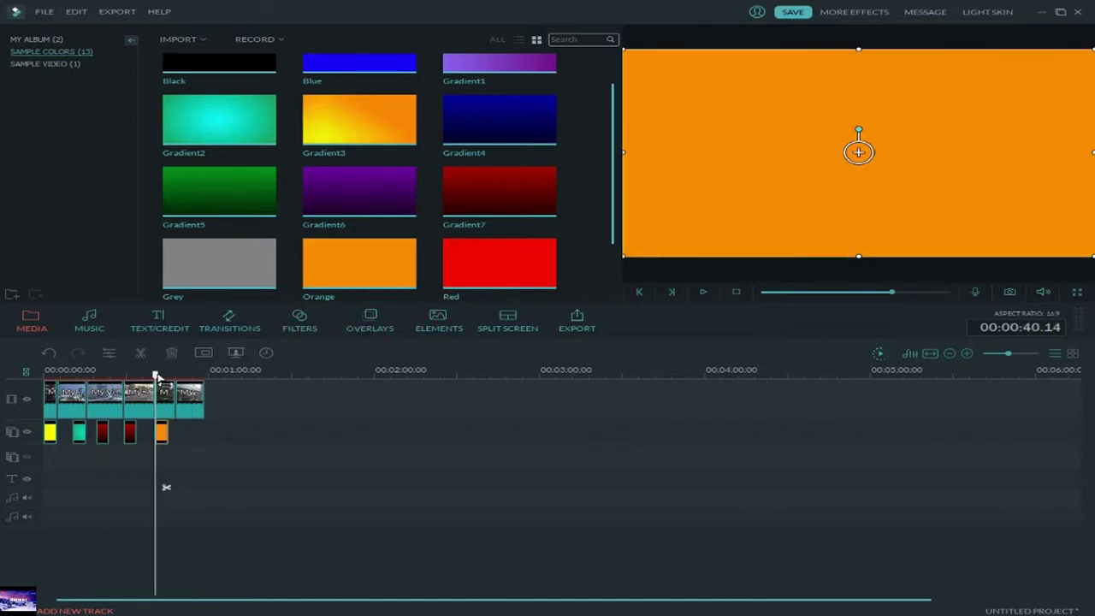
drag(155, 374, 11, 396)
scroll(343, 385, up, 5)
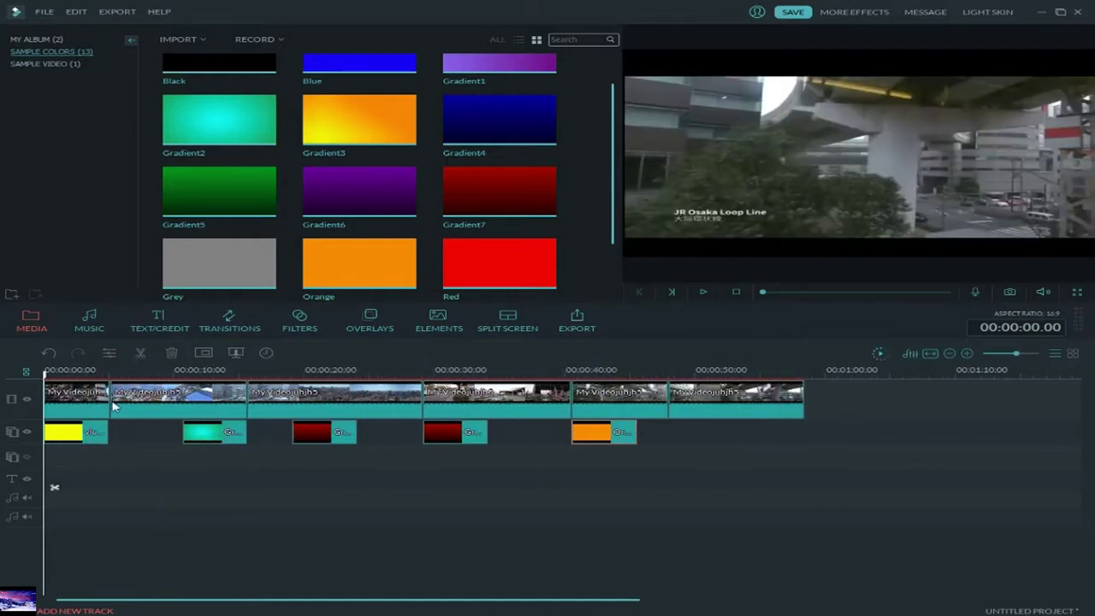
click(81, 434)
double_click(72, 432)
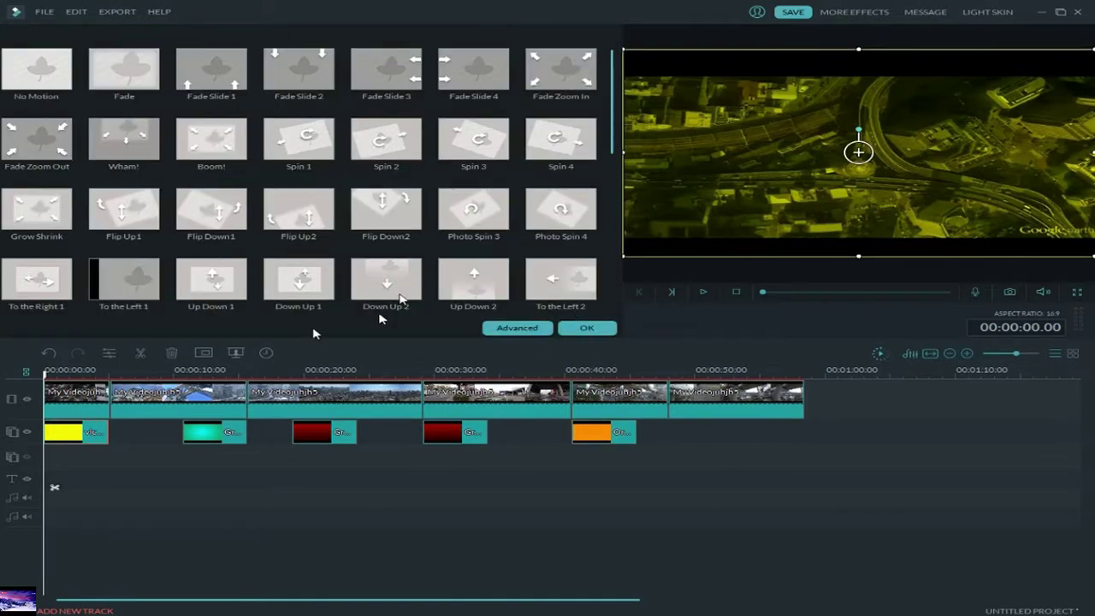
click(590, 329)
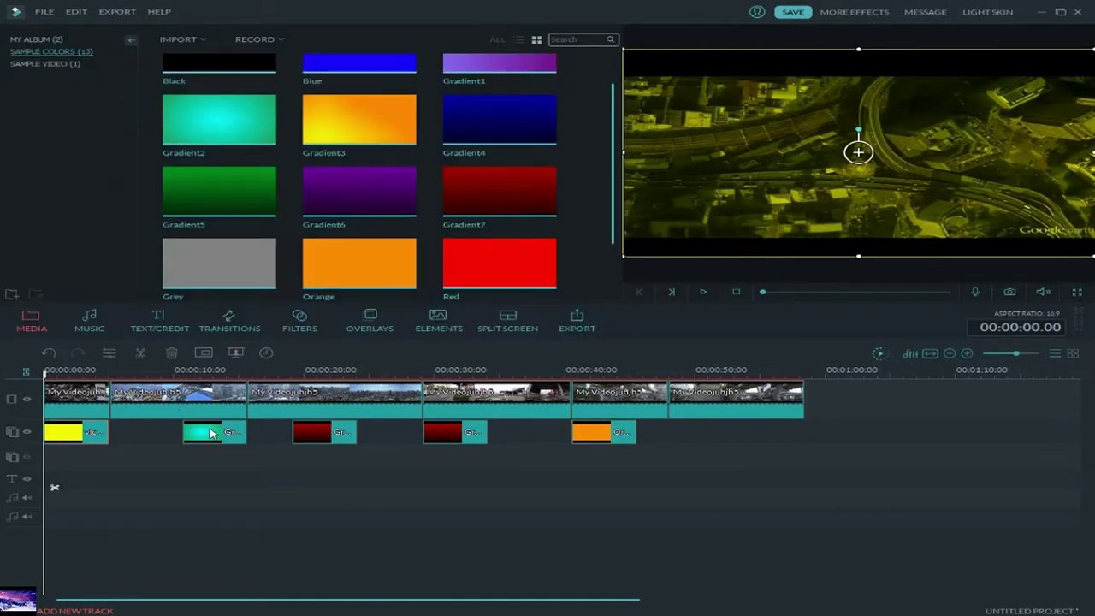
Set the blending mode of the Gradient2 overlay under the second segment to Color Burn.
click(213, 431)
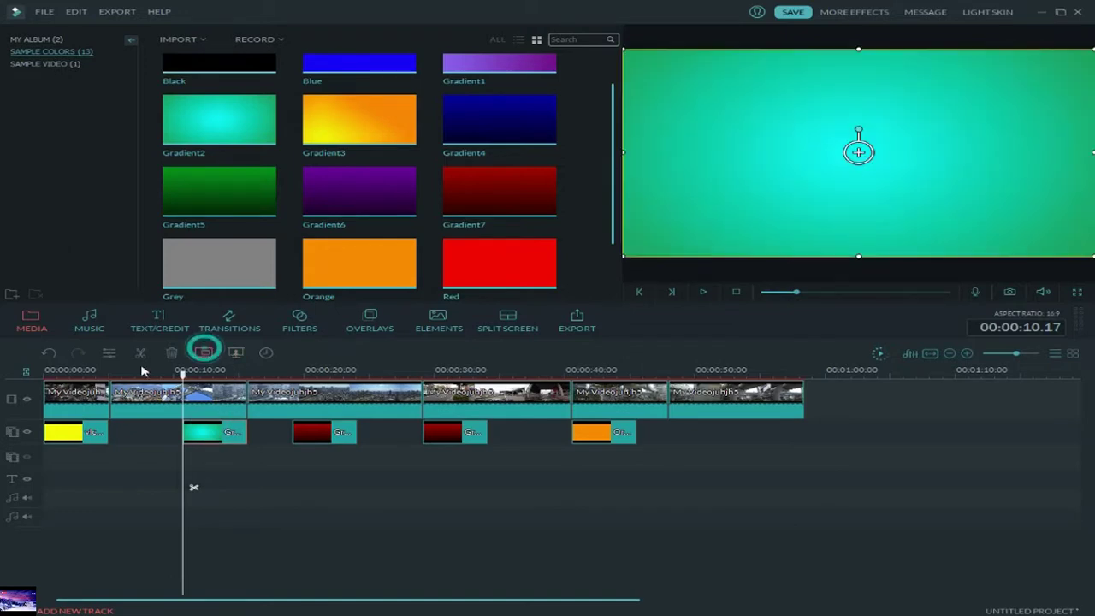
click(207, 354)
click(340, 159)
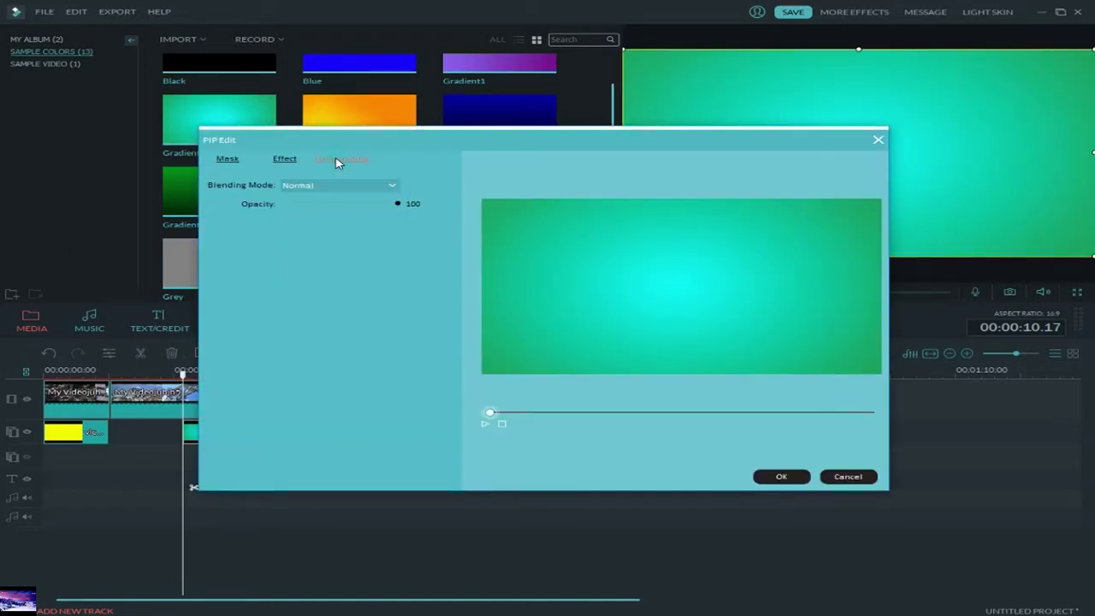
click(395, 186)
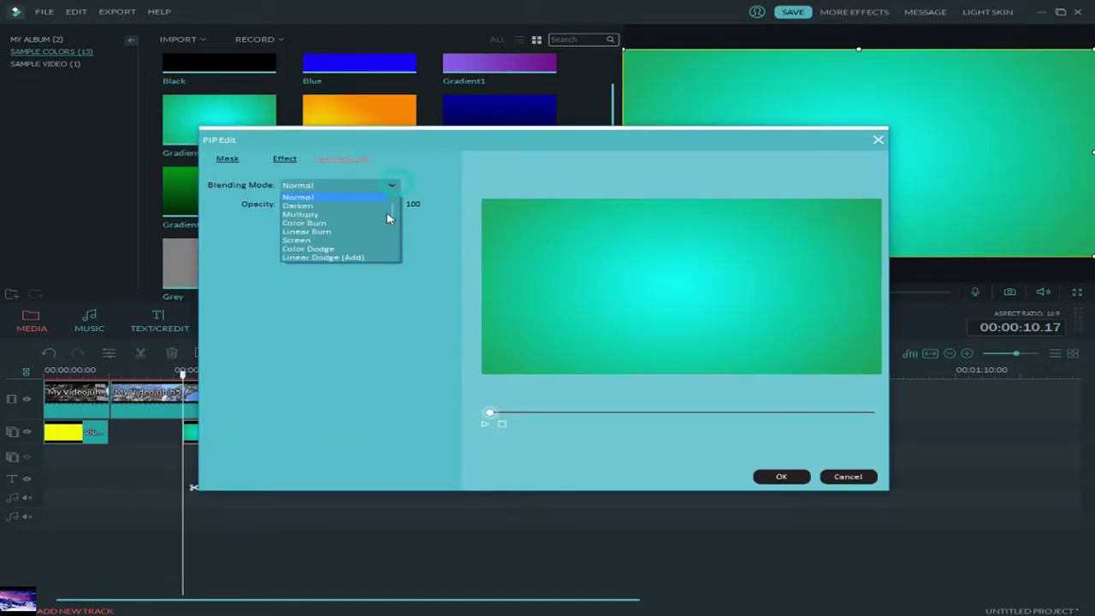
click(328, 231)
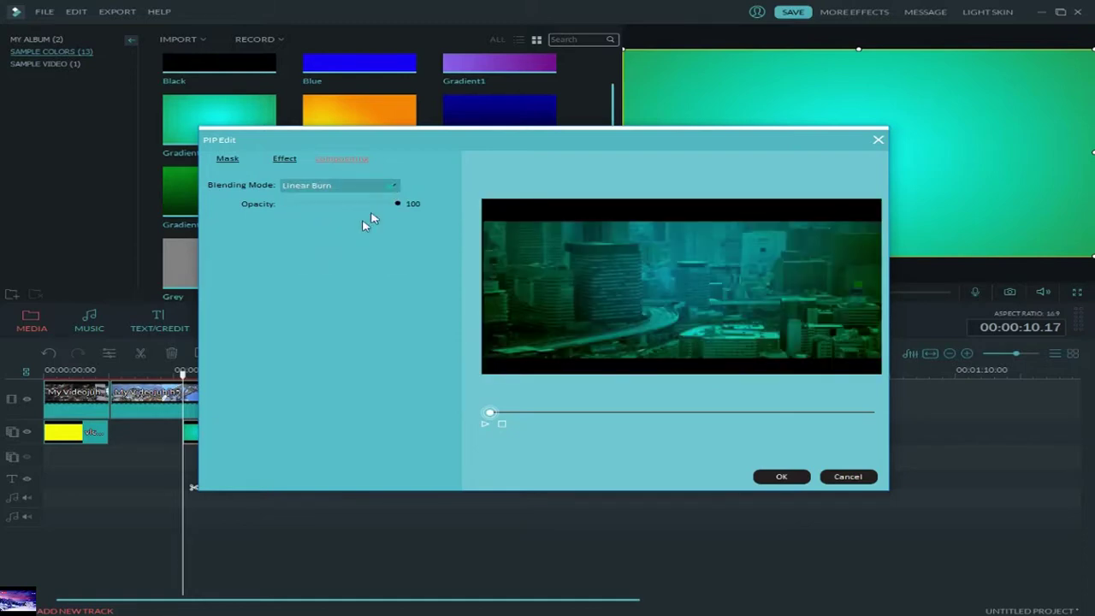
click(359, 185)
scroll(324, 225, up, 2)
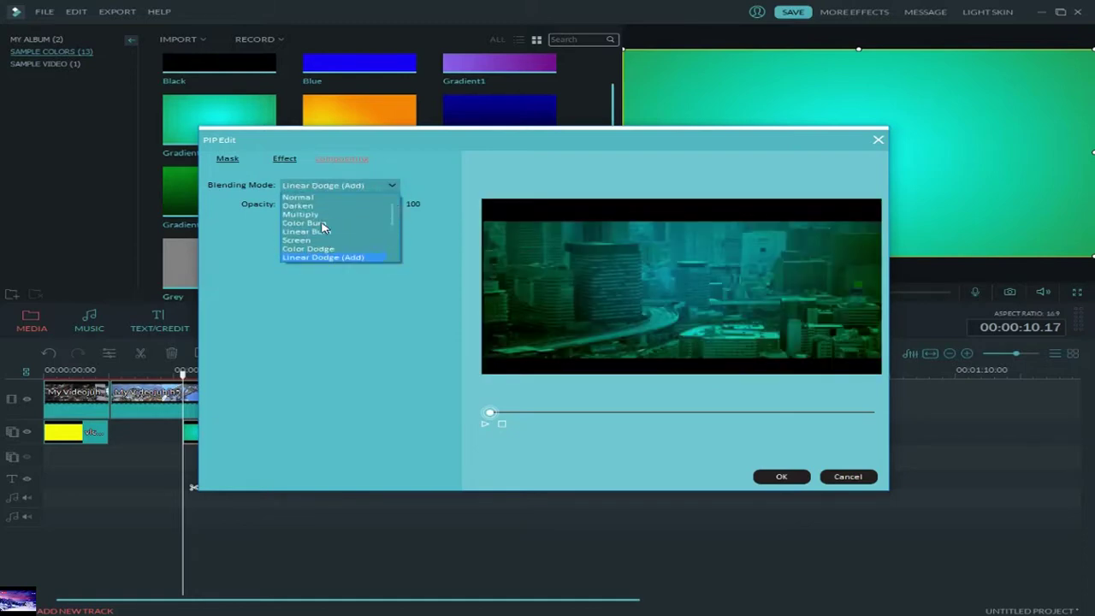
click(305, 224)
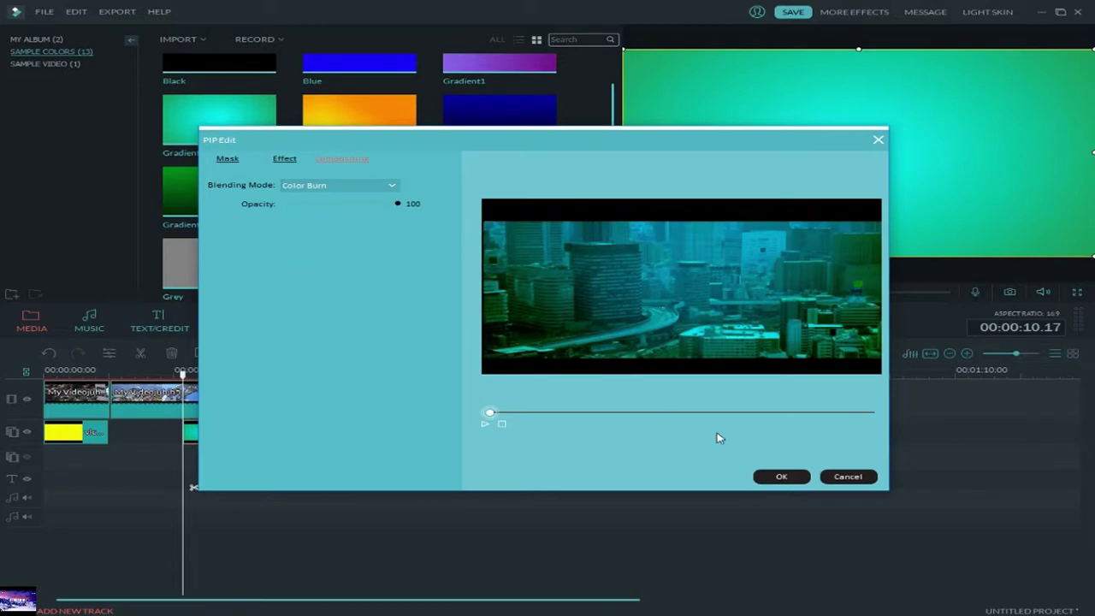
click(776, 478)
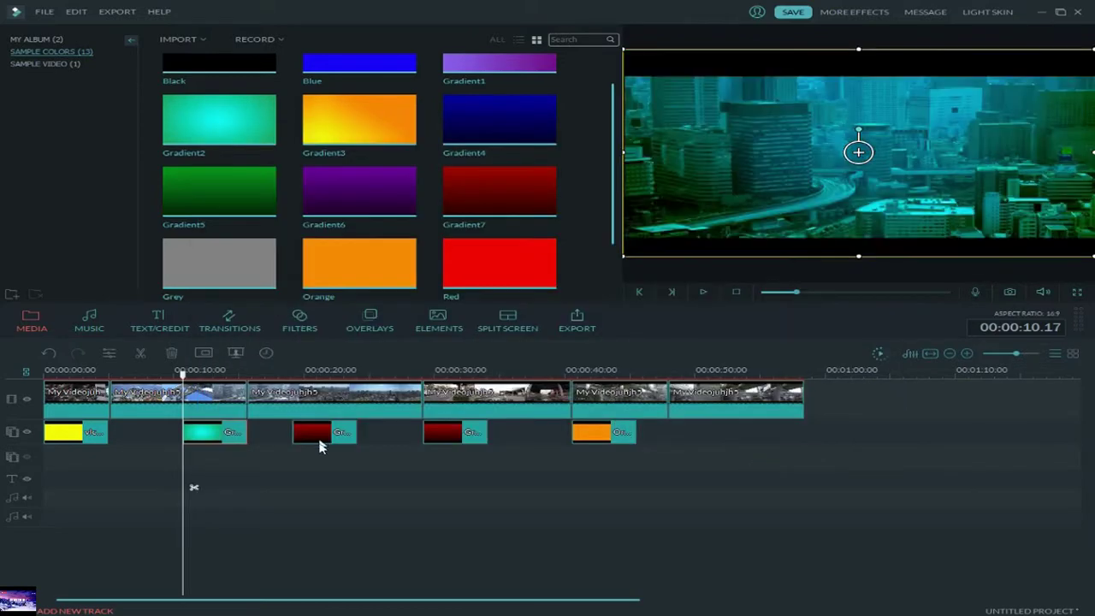
Set the Gradient7 overlay under the third segment to Color Burn blending with an opacity of 71.
double_click(321, 435)
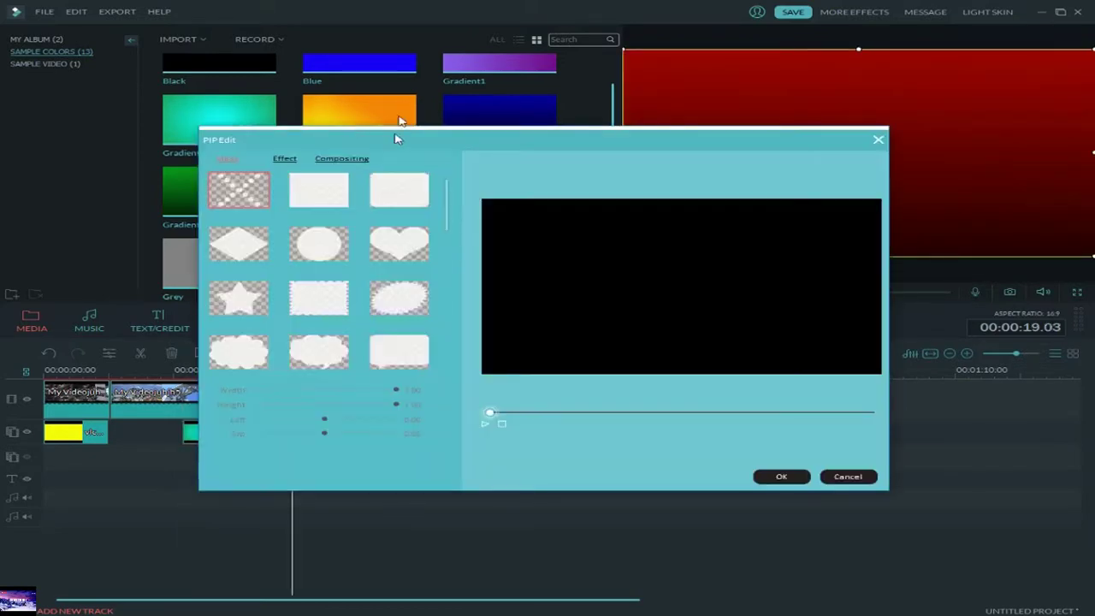
click(346, 161)
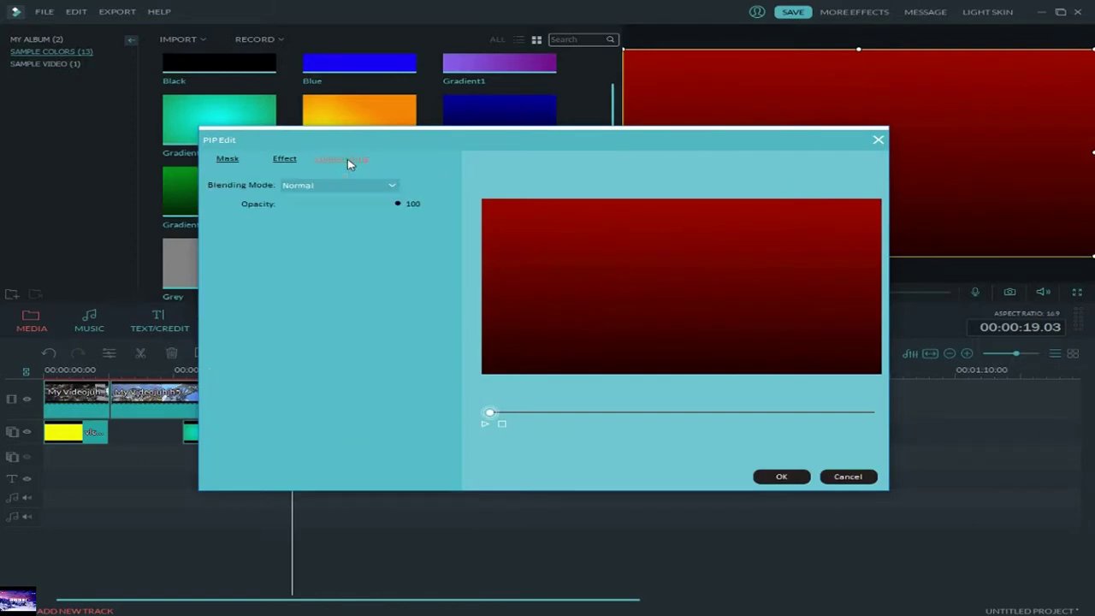
click(391, 185)
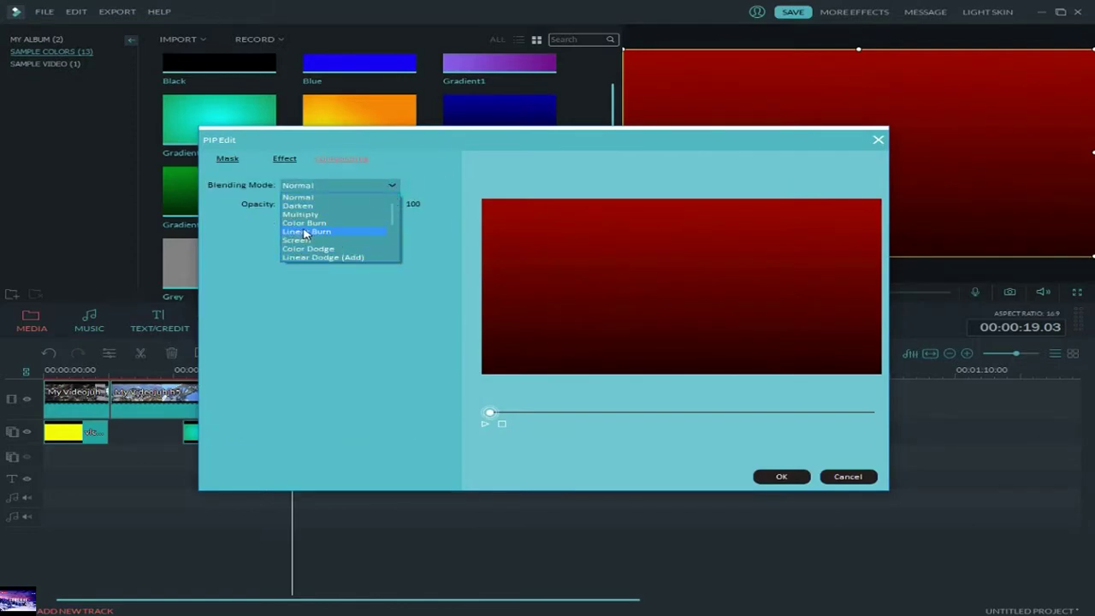
click(305, 223)
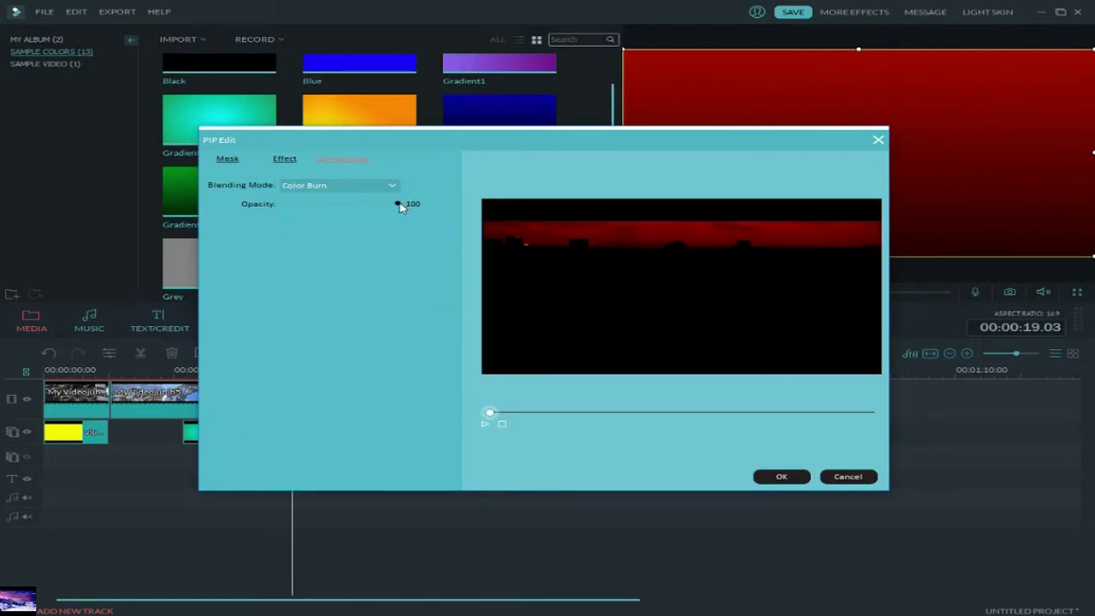
drag(392, 207, 365, 206)
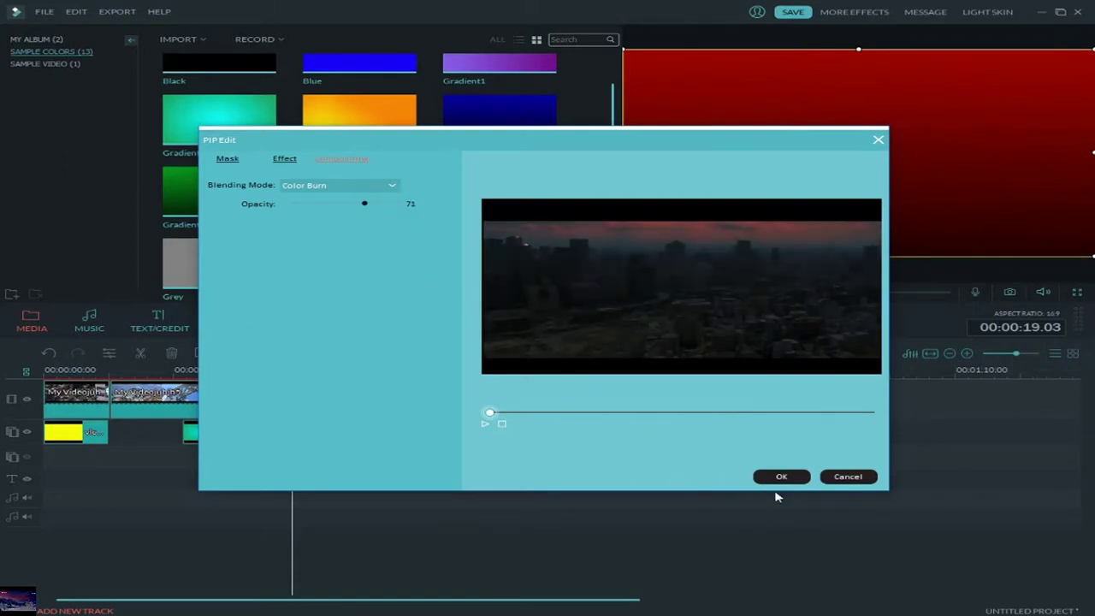
click(777, 477)
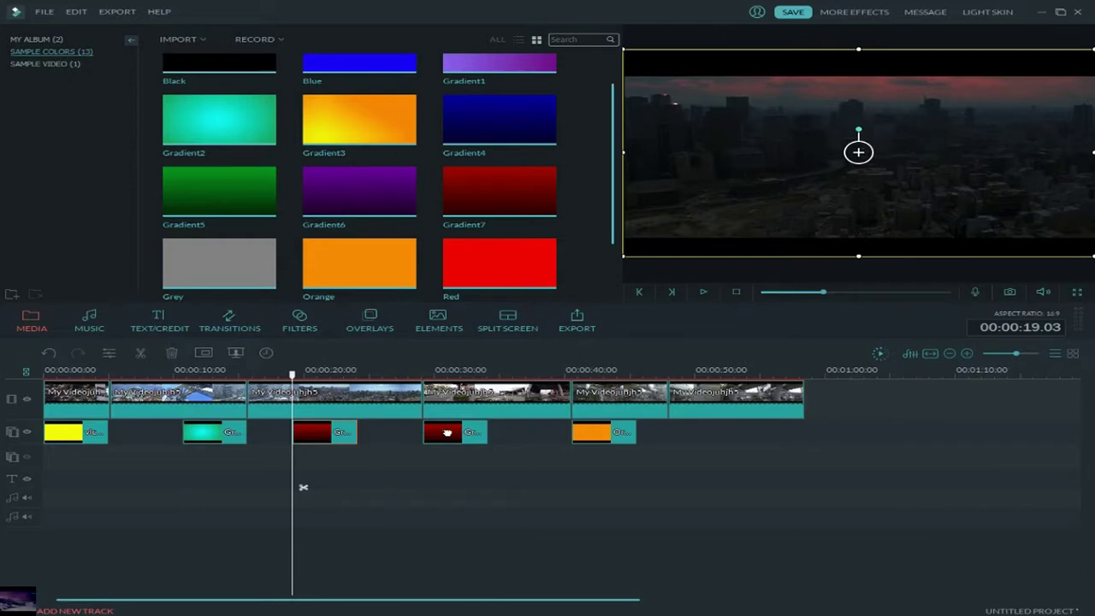
Delete the second Gradient7 overlay, located under the start of the fourth segment.
click(426, 411)
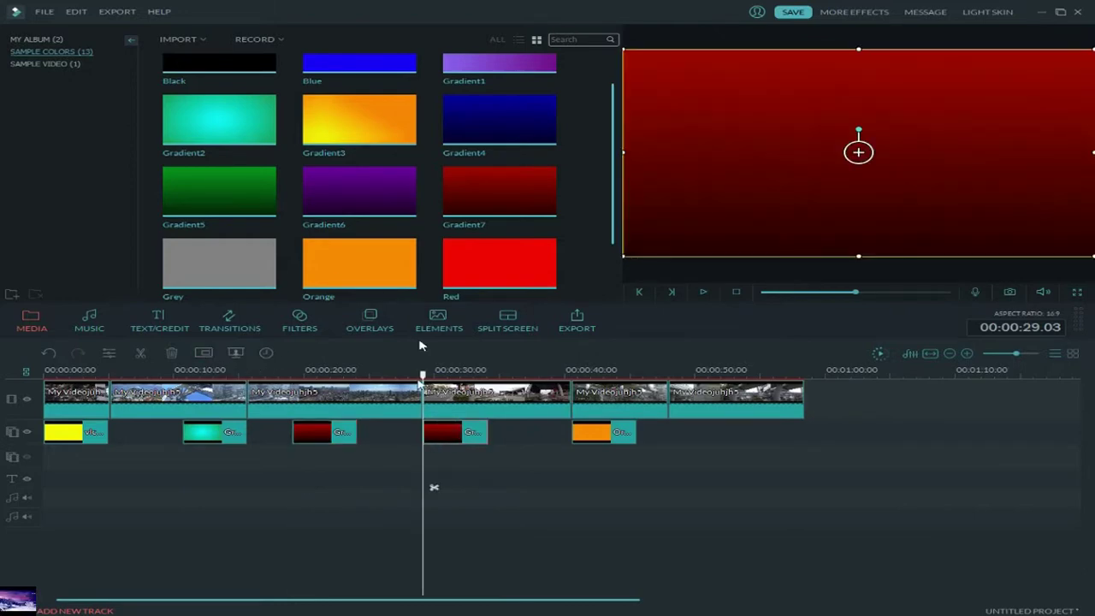
click(173, 354)
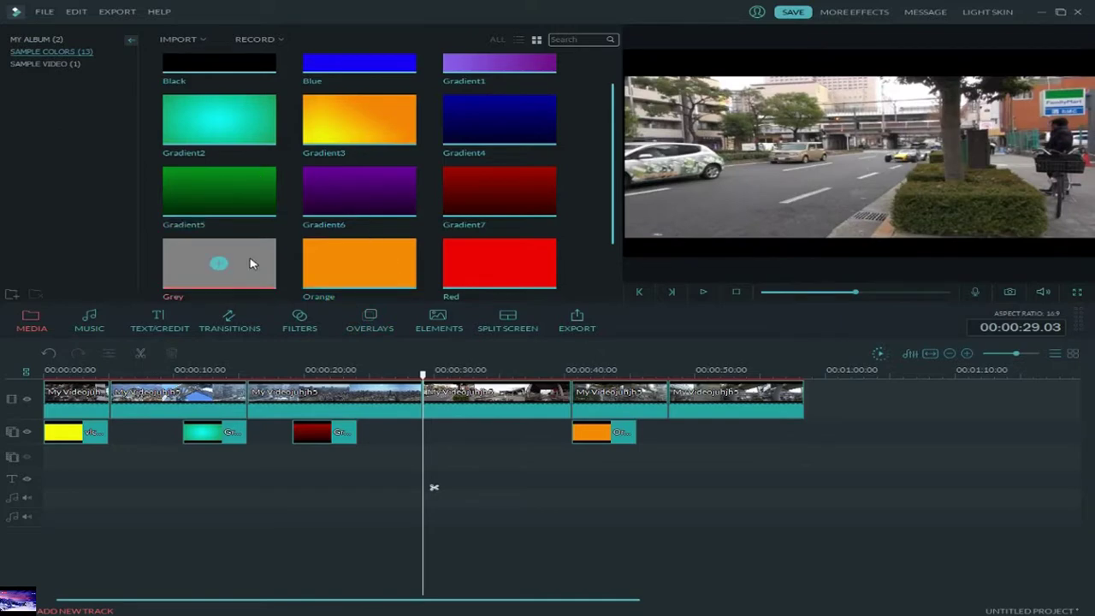
Place the Grey sample color under the start of the fourth segment and set it to Color Burn blending with an opacity of 82.
drag(250, 263, 462, 435)
click(206, 355)
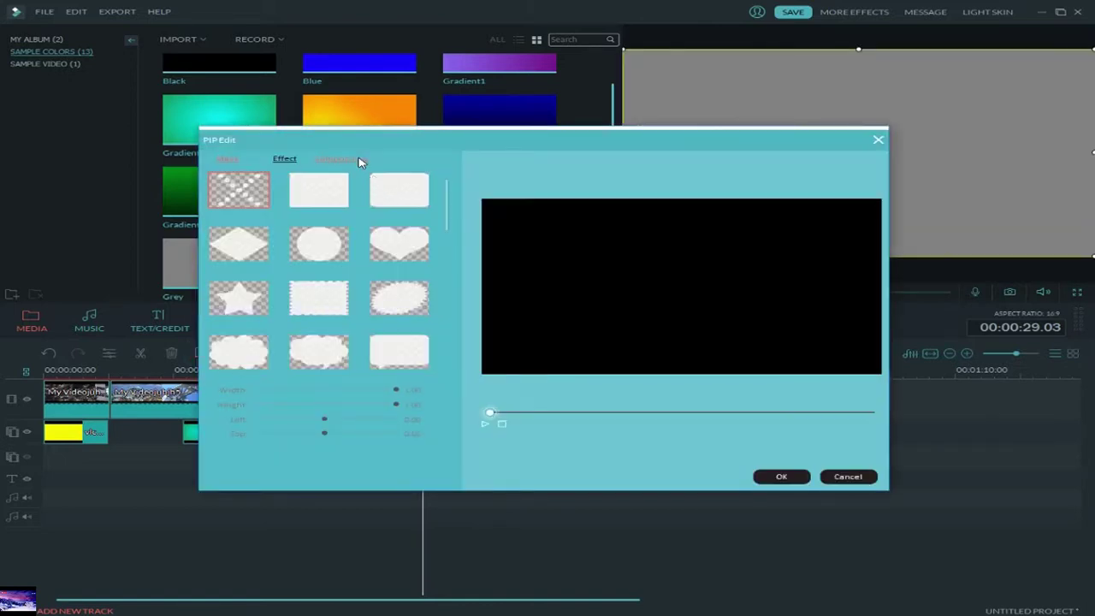
click(357, 159)
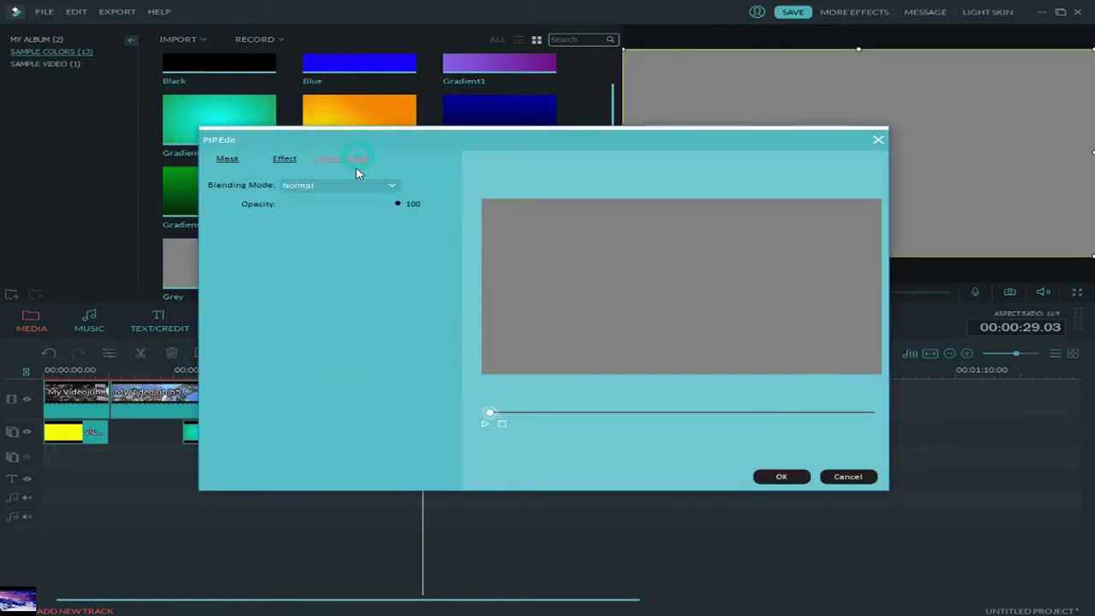
click(385, 186)
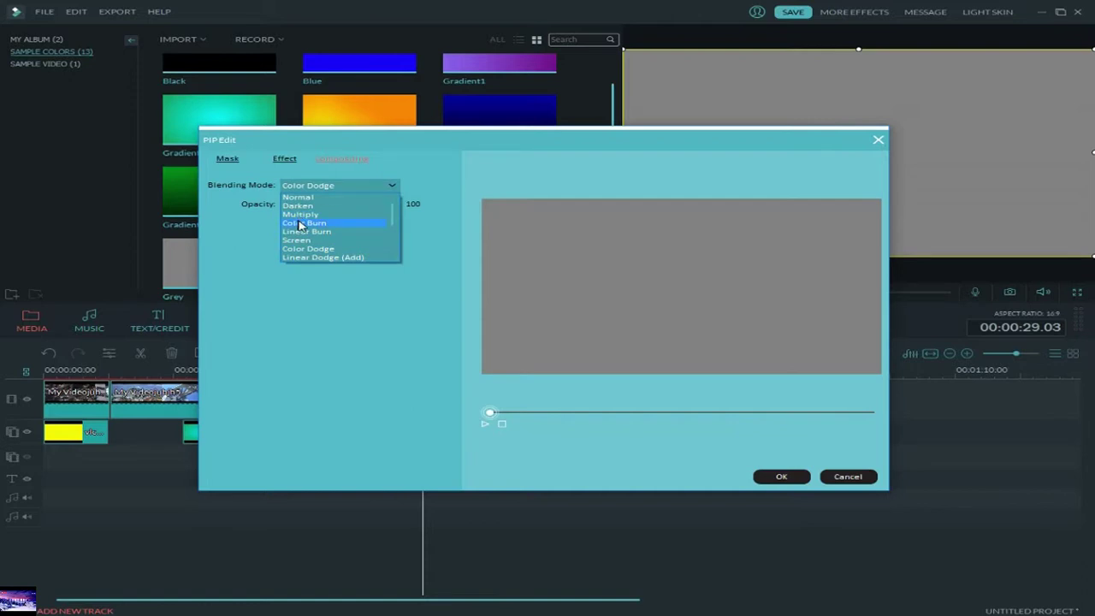
click(304, 223)
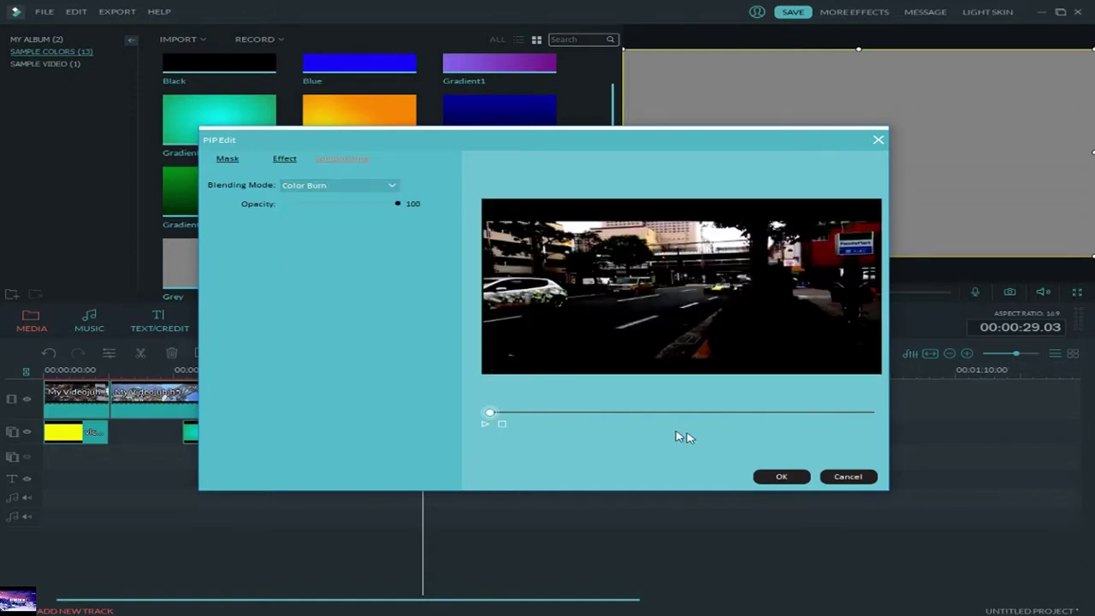
drag(399, 207, 372, 207)
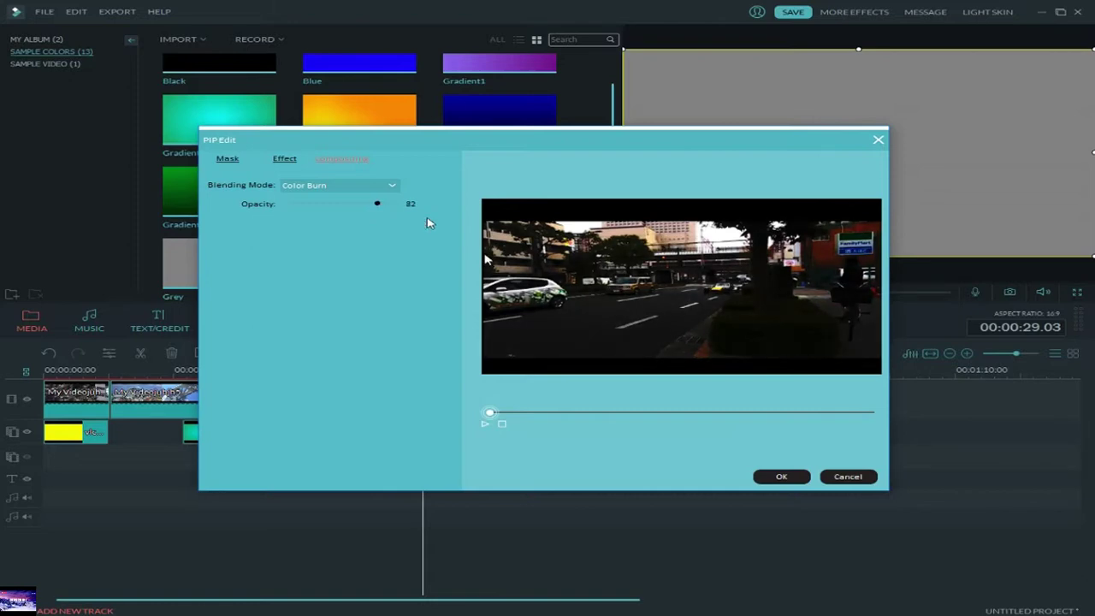
click(781, 476)
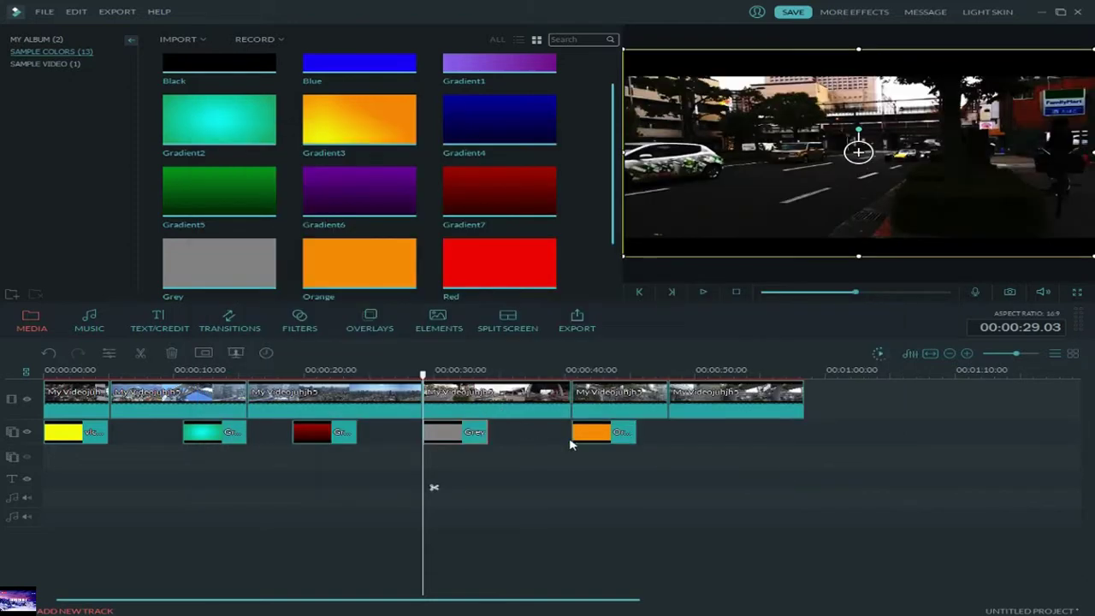
Set the Orange overlay under the fifth segment to Color Burn blending with an opacity of 72.
click(578, 435)
click(211, 356)
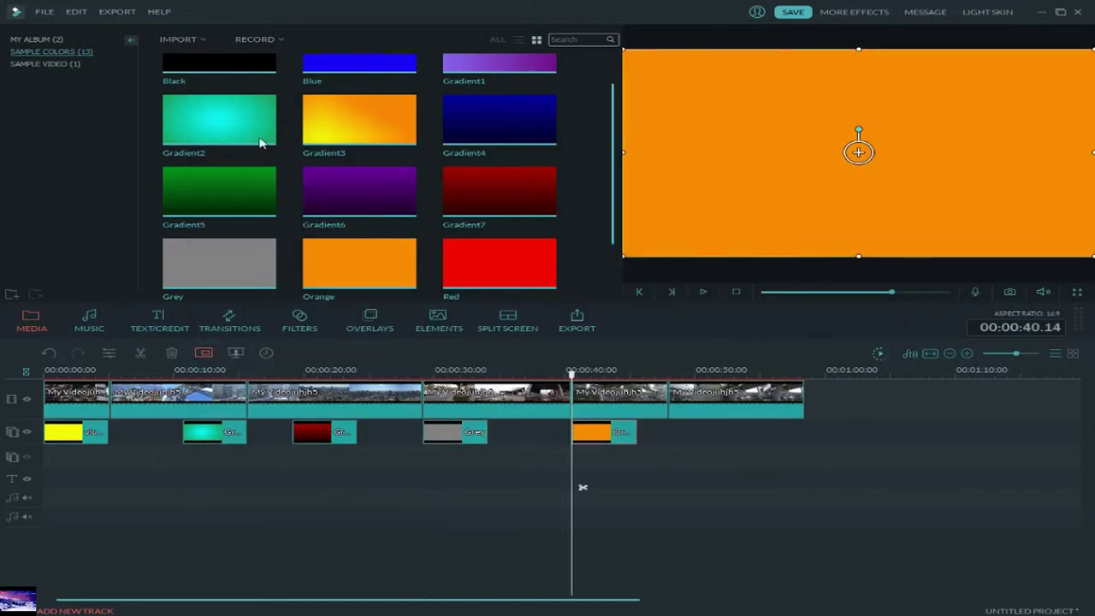
click(335, 160)
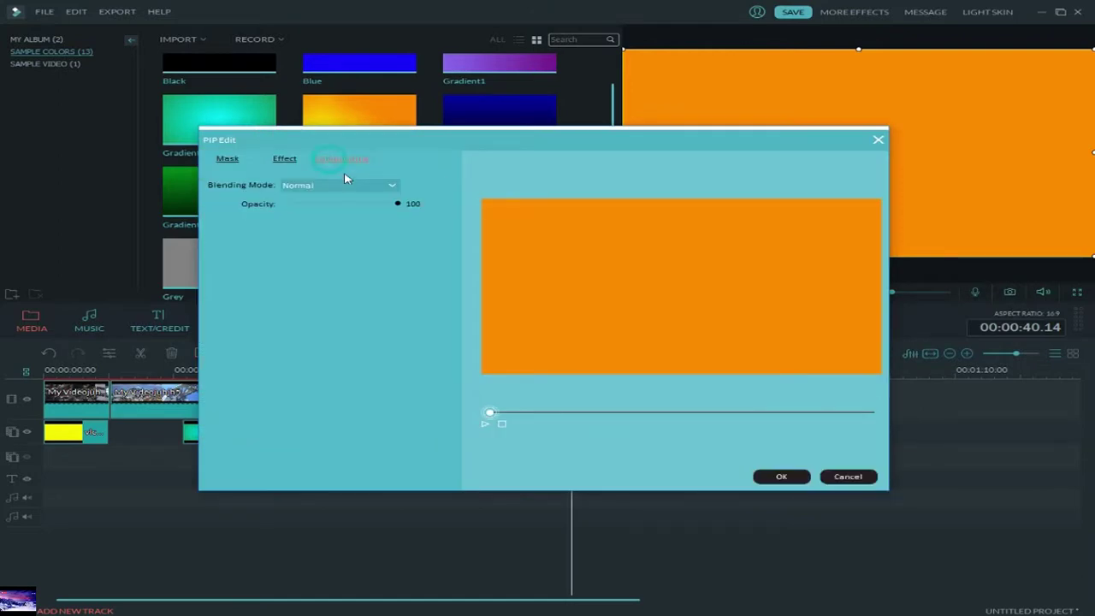
click(391, 187)
click(306, 224)
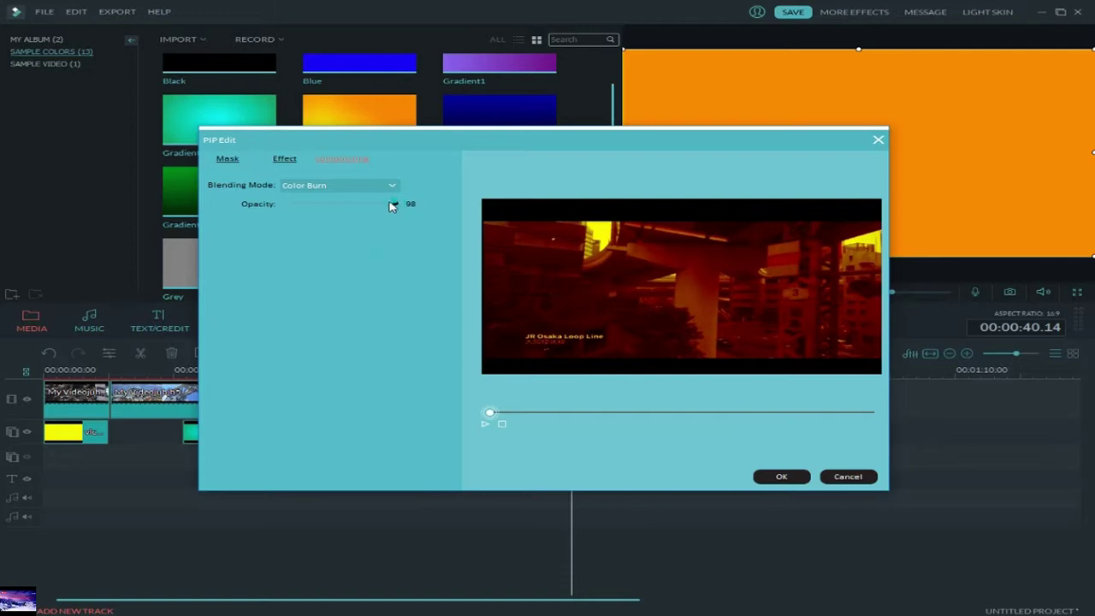
drag(390, 204, 383, 204)
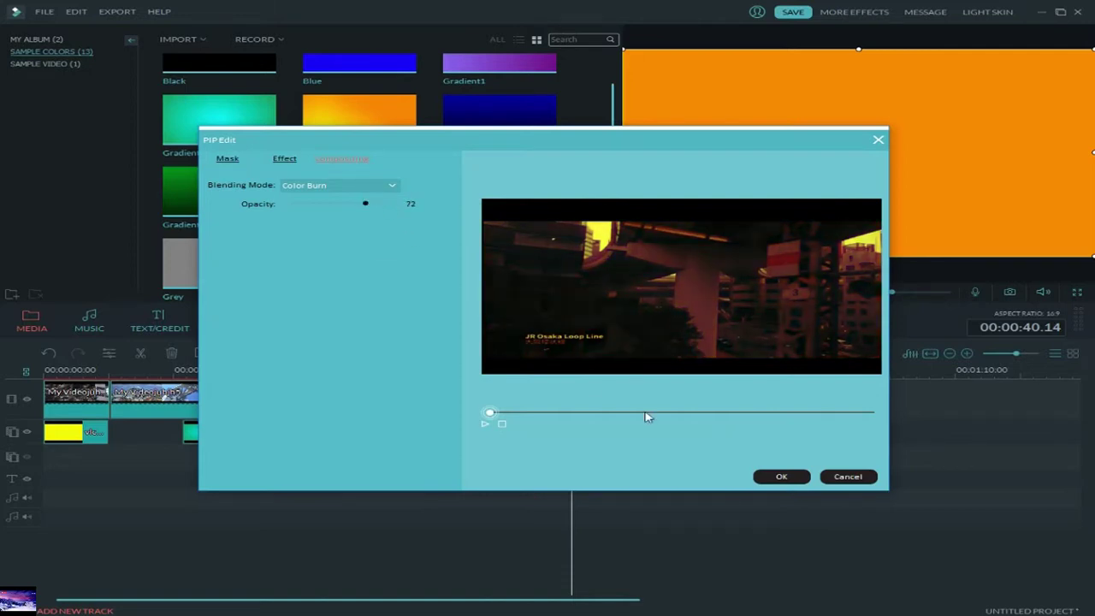
click(792, 482)
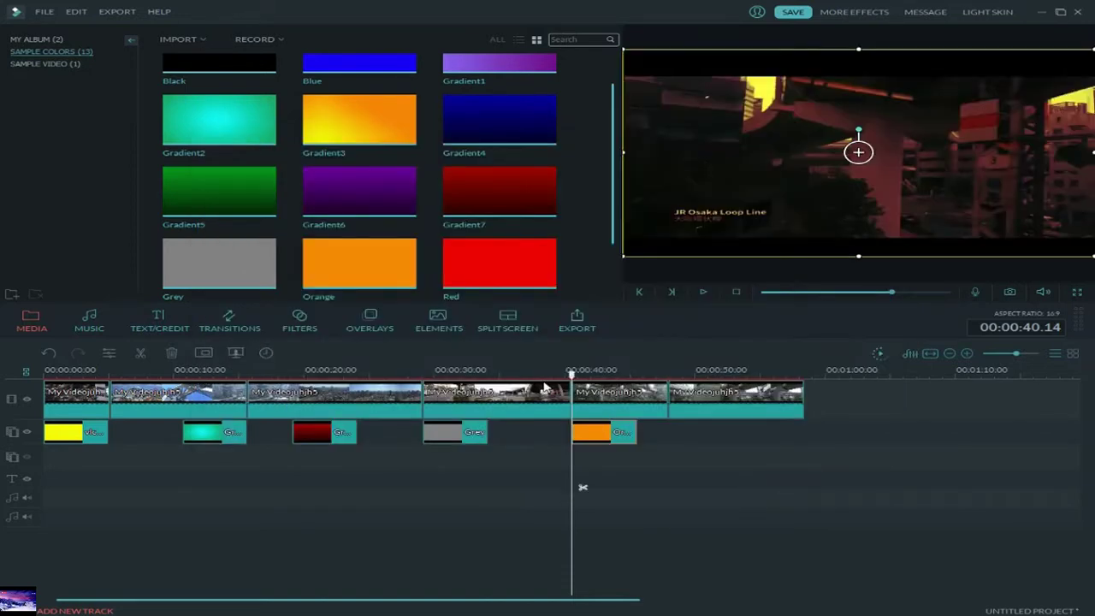
Apply the Stretch to right motion to the first yellow overlay, enlarge it to the picture's height and shift it mostly past the frame's left edge.
drag(571, 377, 44, 385)
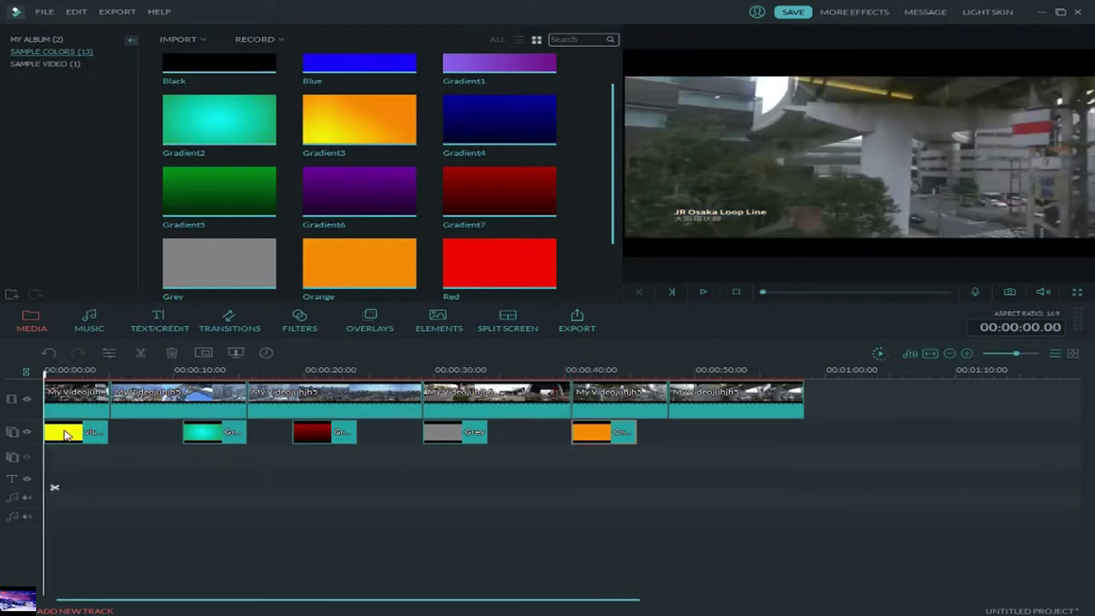
double_click(66, 434)
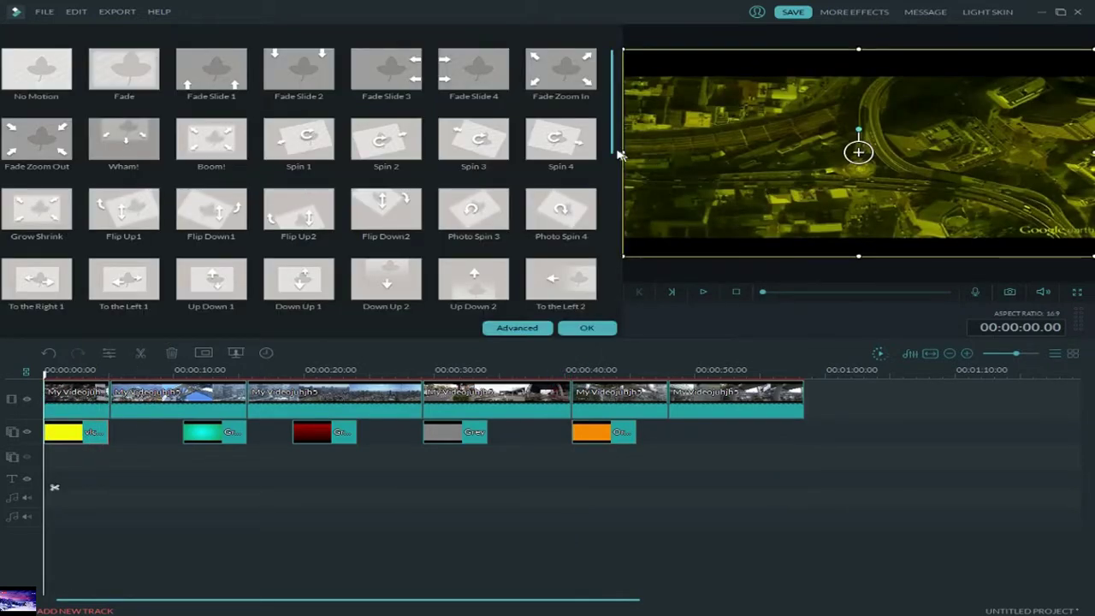
drag(611, 138, 593, 306)
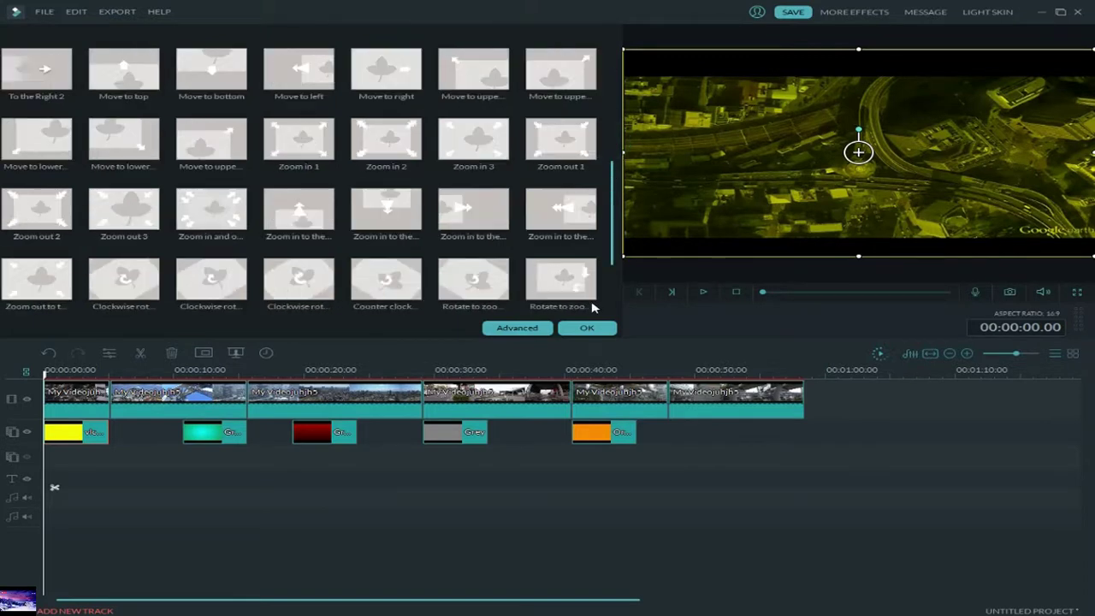
scroll(593, 307, down, 2)
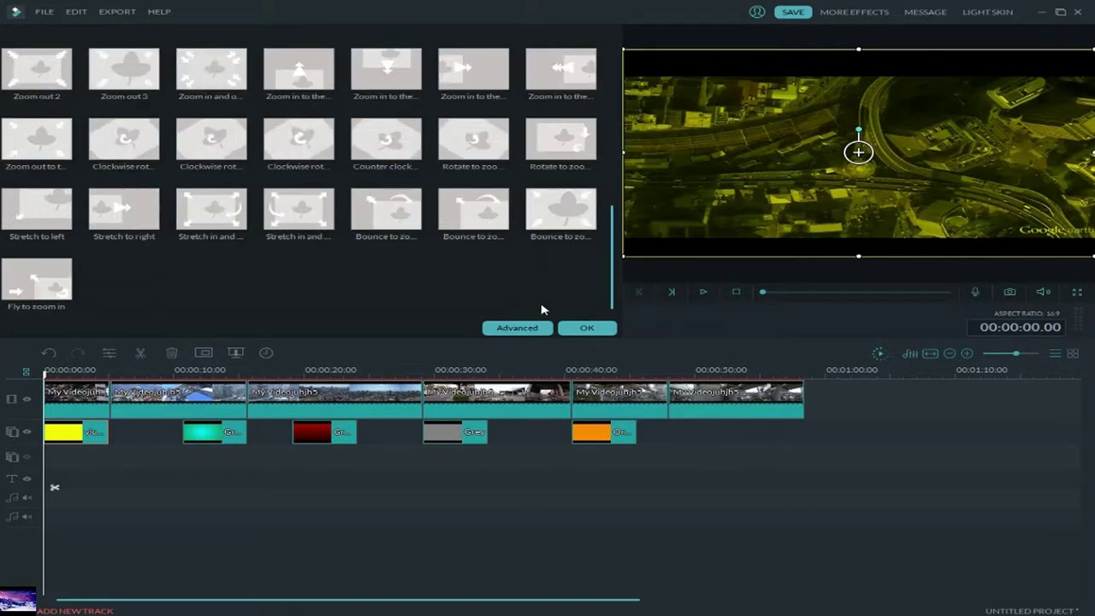
double_click(124, 212)
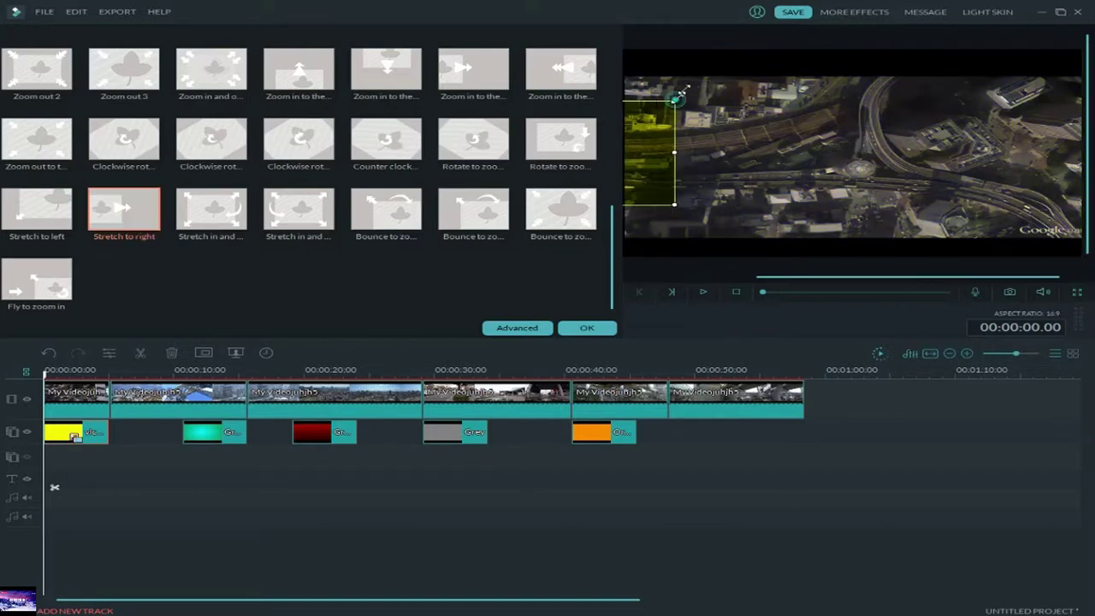
click(739, 204)
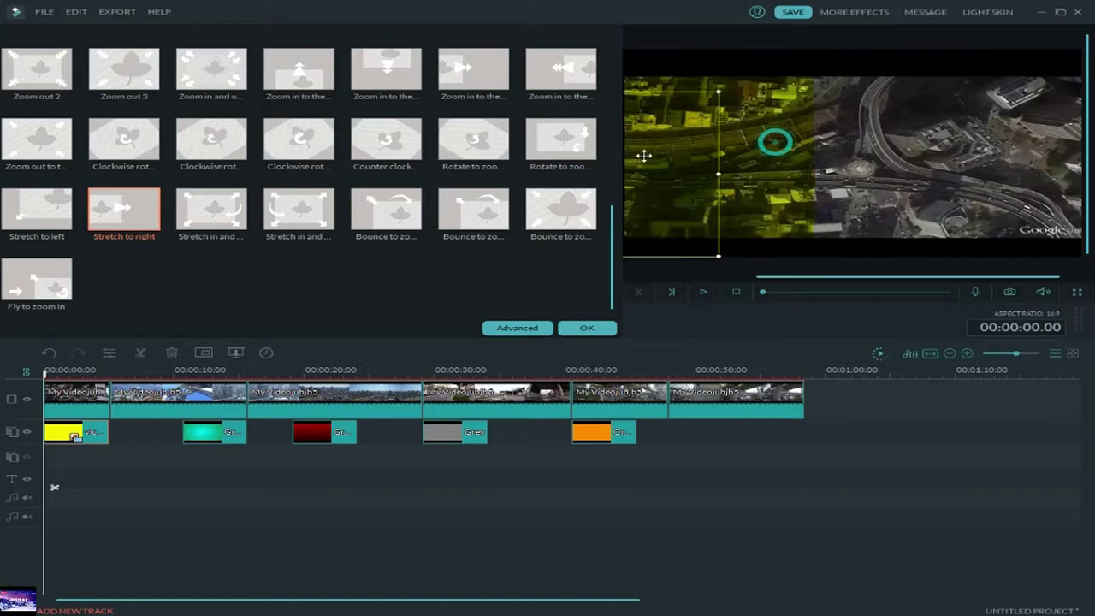
drag(775, 139, 620, 146)
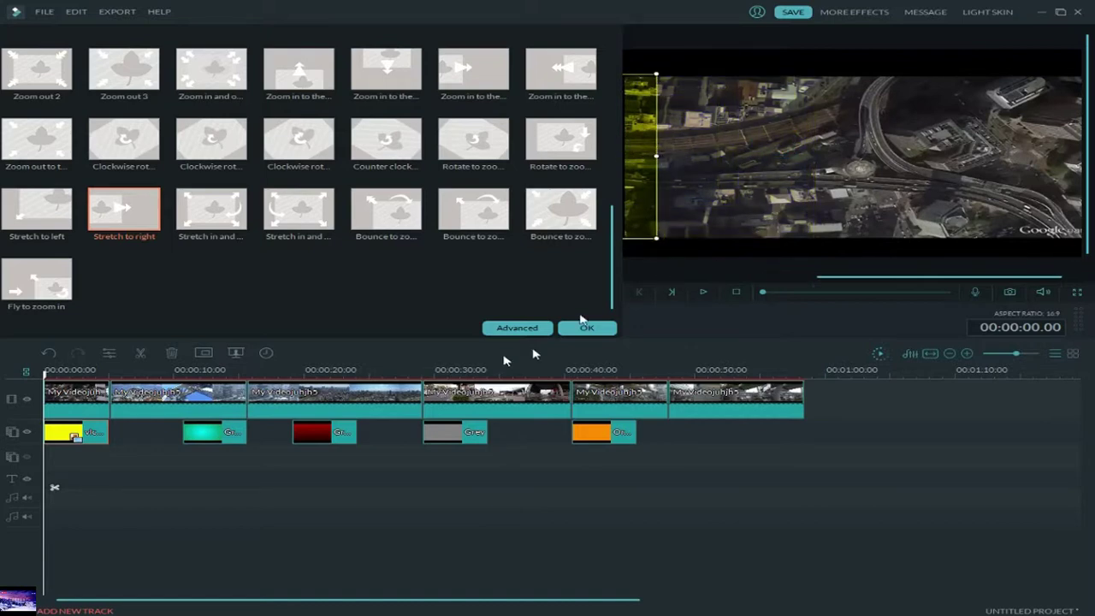
Give the Gradient2 overlay the Stretch to right motion, enlarging it to about the picture's height and moving it mostly beyond the frame's left edge.
click(237, 425)
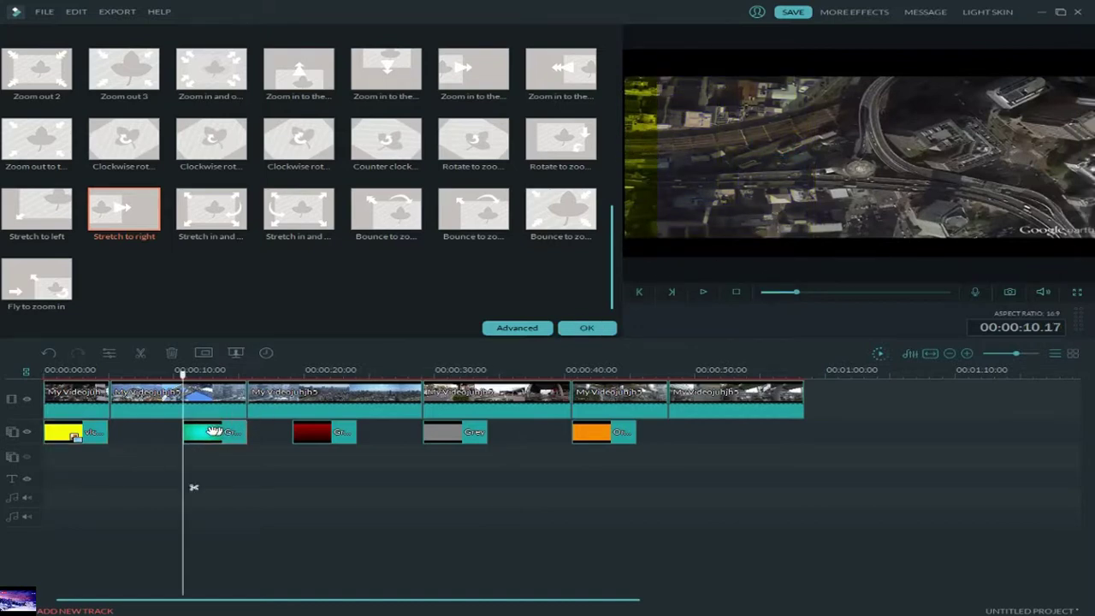
click(209, 430)
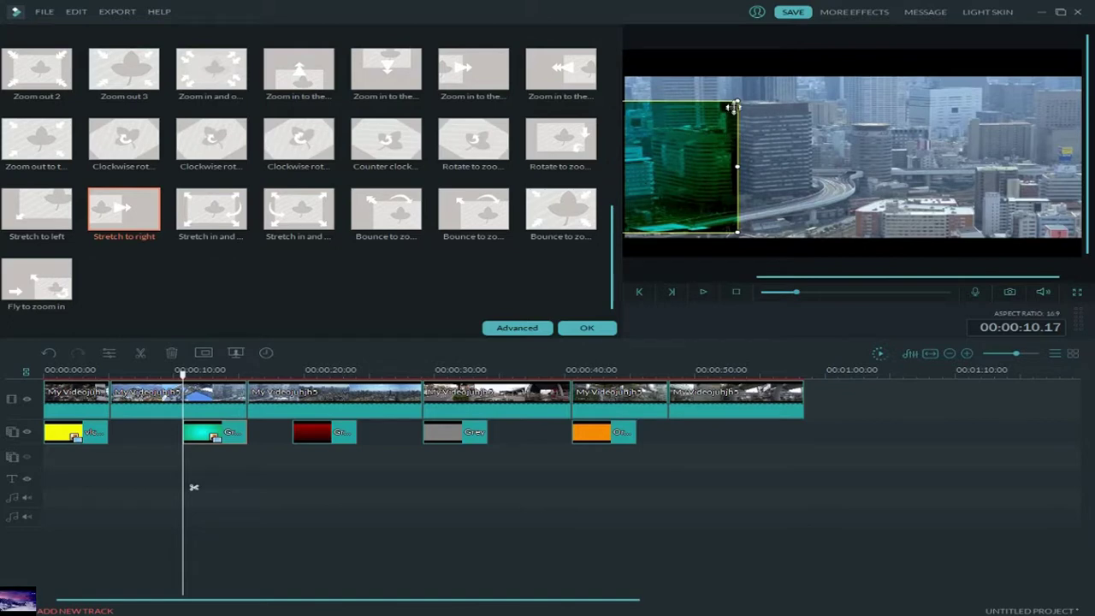
drag(734, 101, 762, 79)
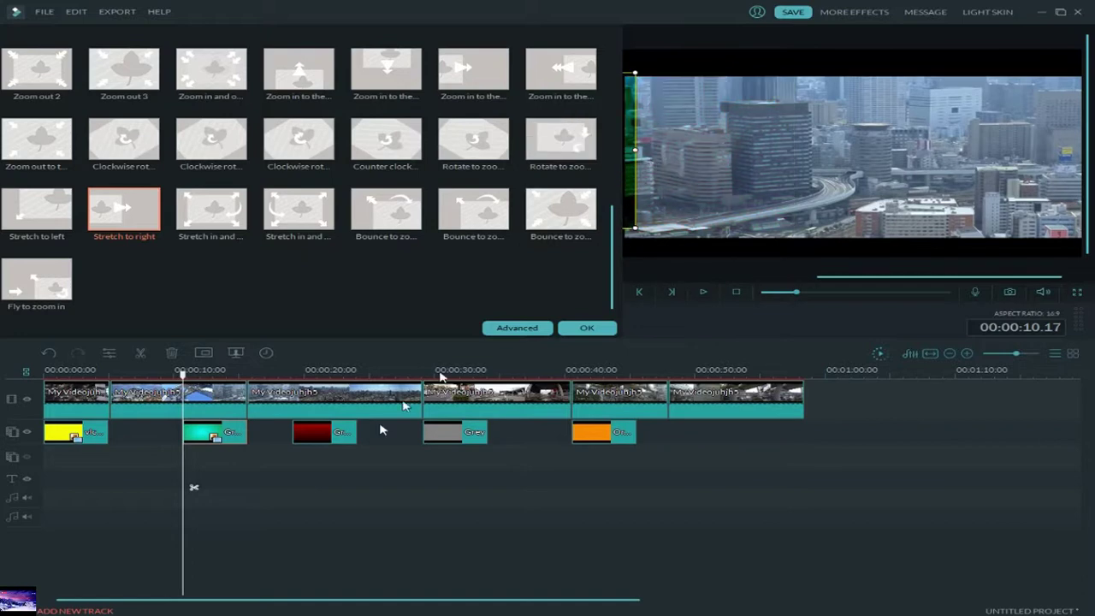
Give the Gradient7 overlay the Stretch to right motion, resize it to the picture's height and move it almost entirely past the frame's left edge.
click(294, 433)
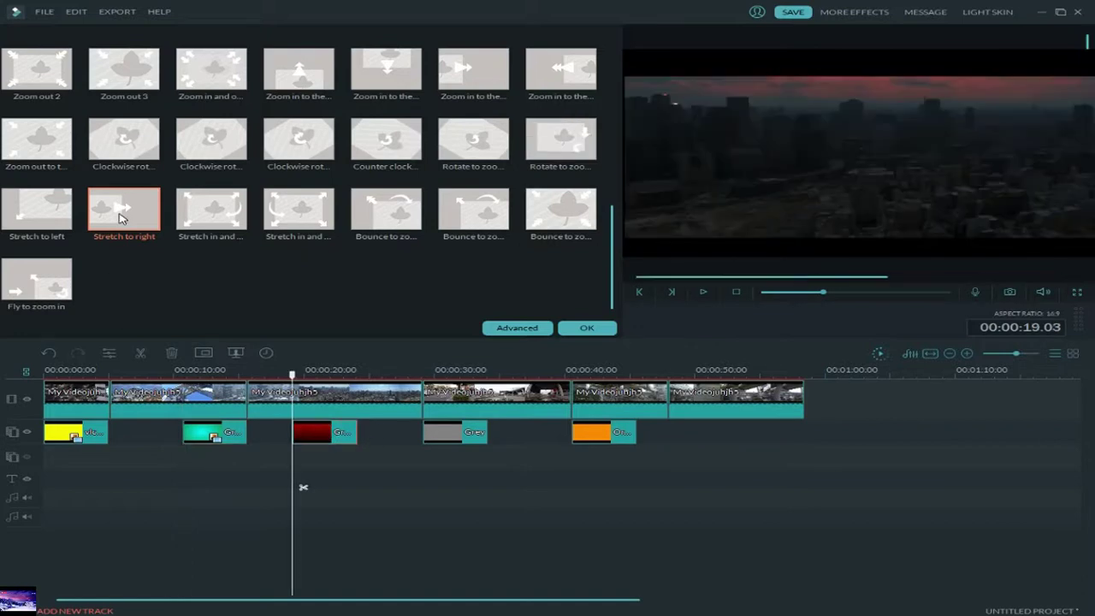
click(120, 218)
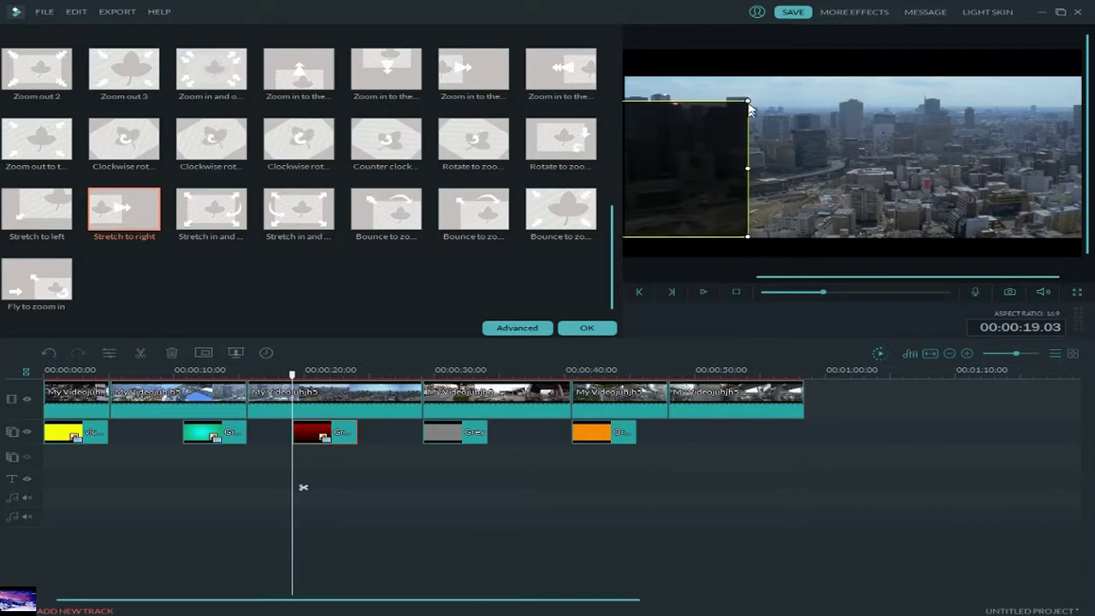
drag(750, 99, 765, 81)
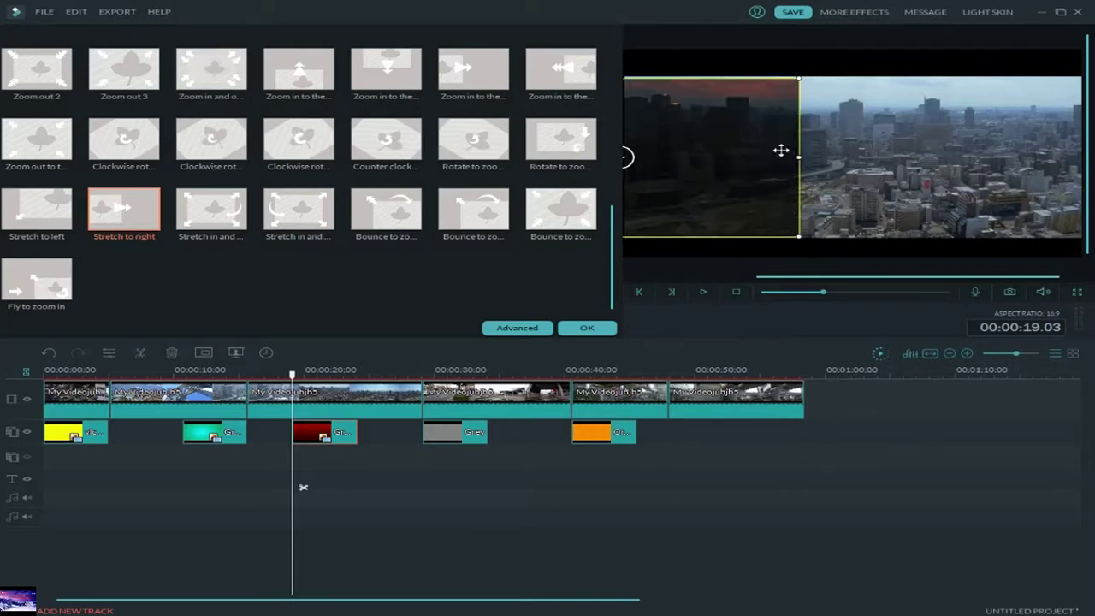
drag(779, 151, 613, 151)
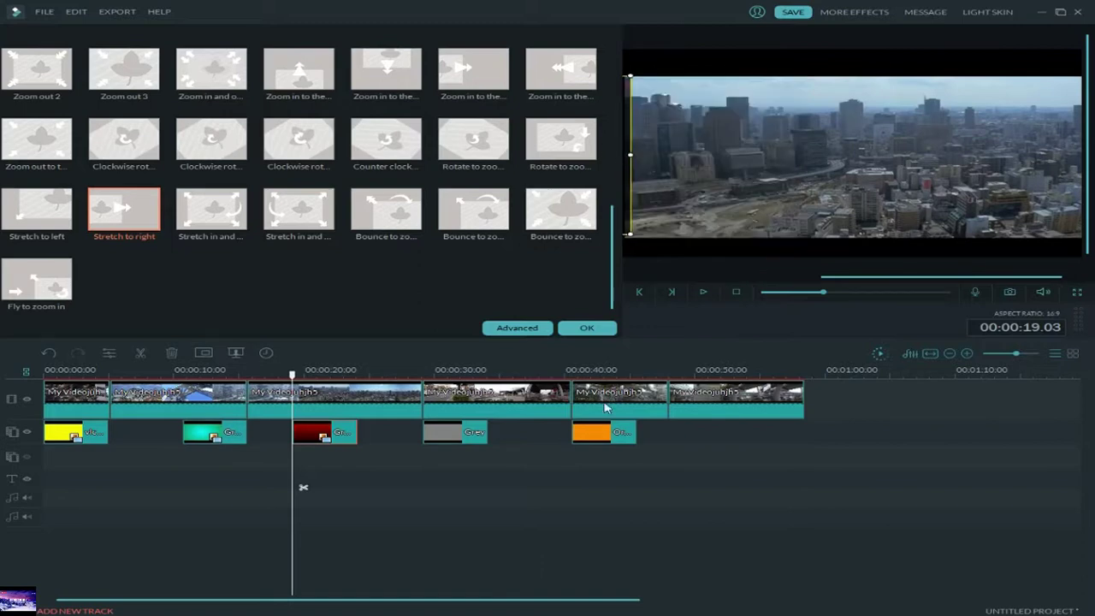
Apply the Stretch to right motion to the Grey and Orange overlays, resizing each and shifting the Orange one mostly past the frame's left edge.
click(454, 432)
click(138, 229)
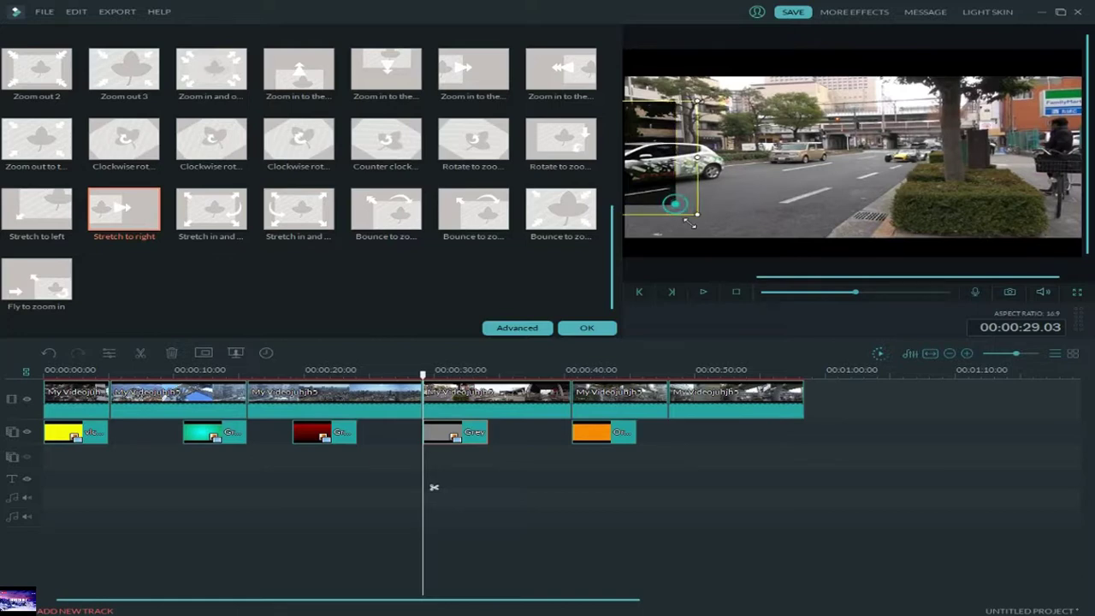
click(597, 434)
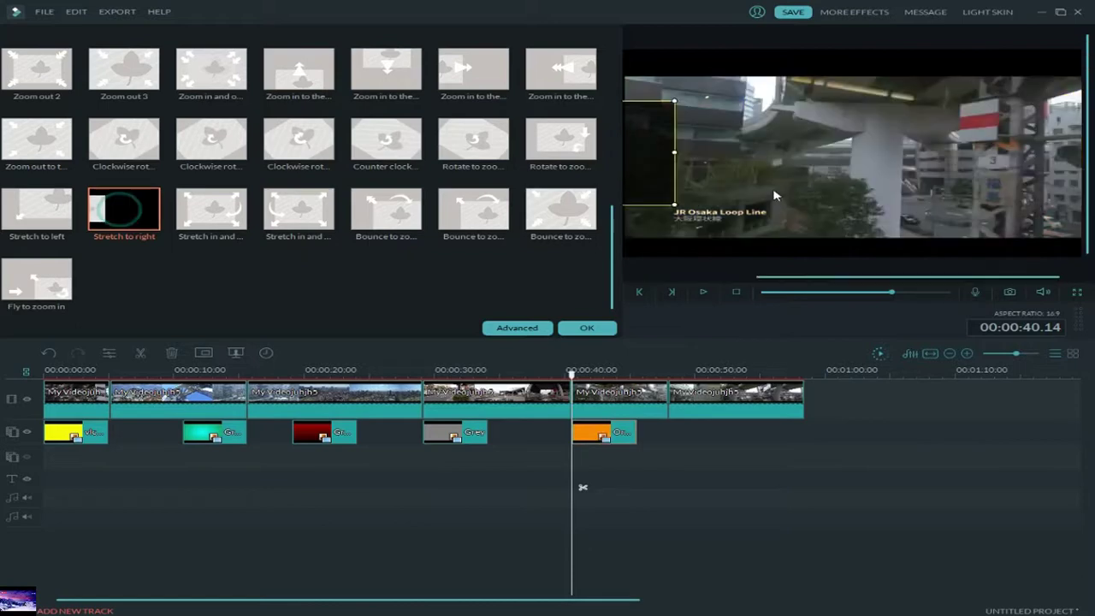
click(581, 328)
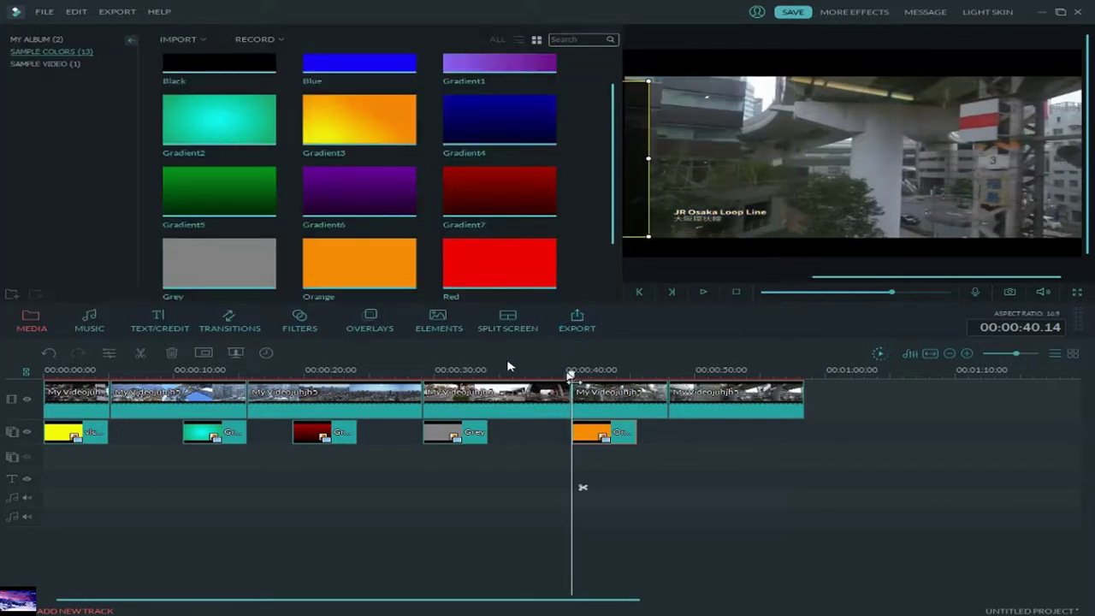
Add the yellow vlcsnap-error157 image from My Album under the last video segment and set its blending mode to Color Burn.
click(53, 39)
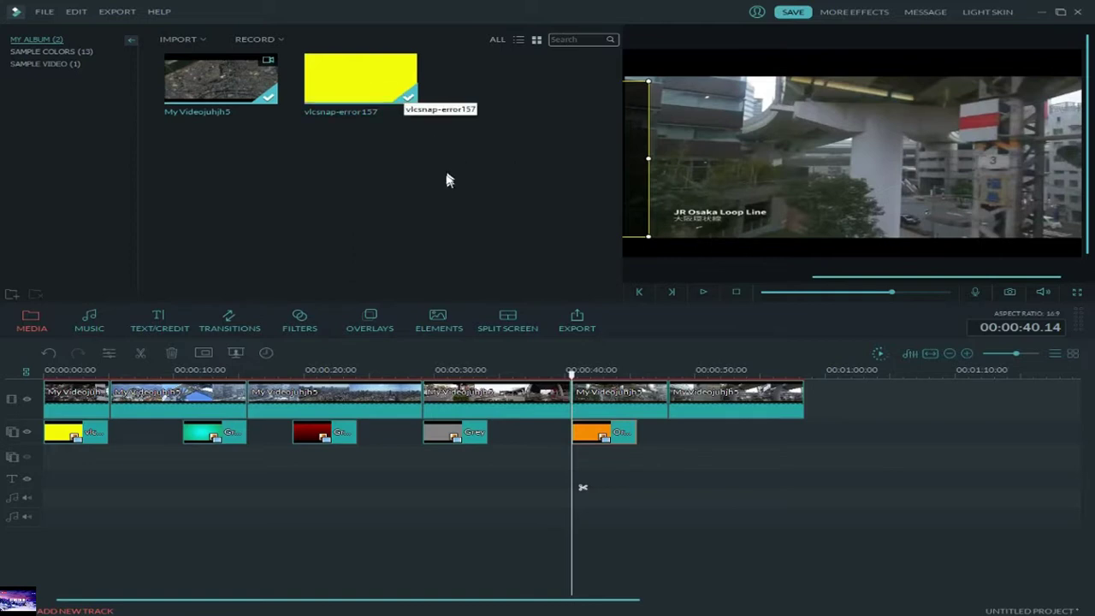
drag(386, 77, 723, 438)
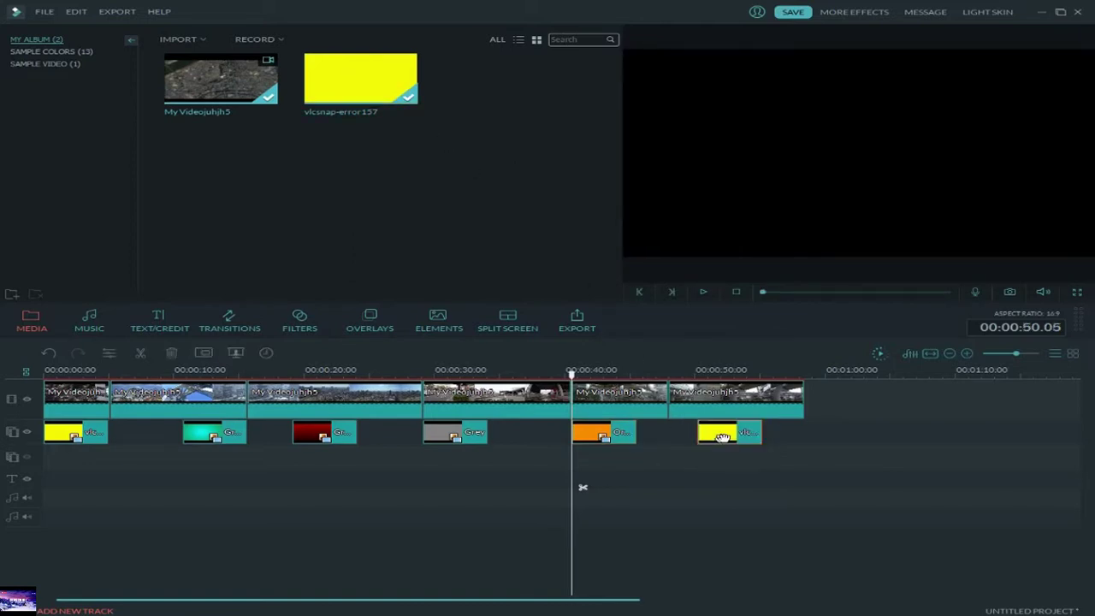
click(207, 354)
click(341, 160)
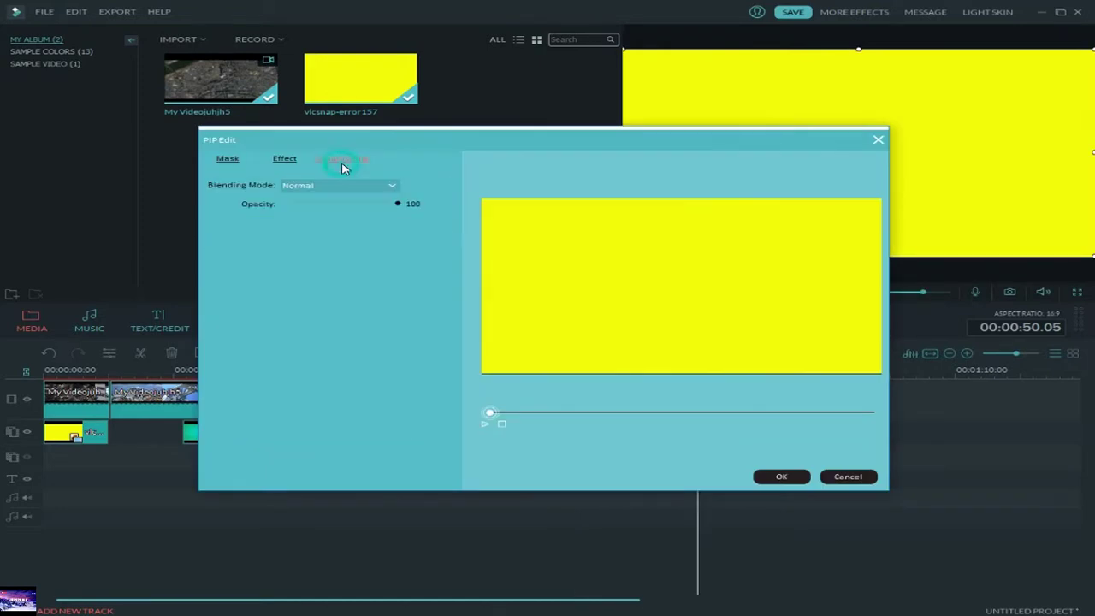
click(395, 190)
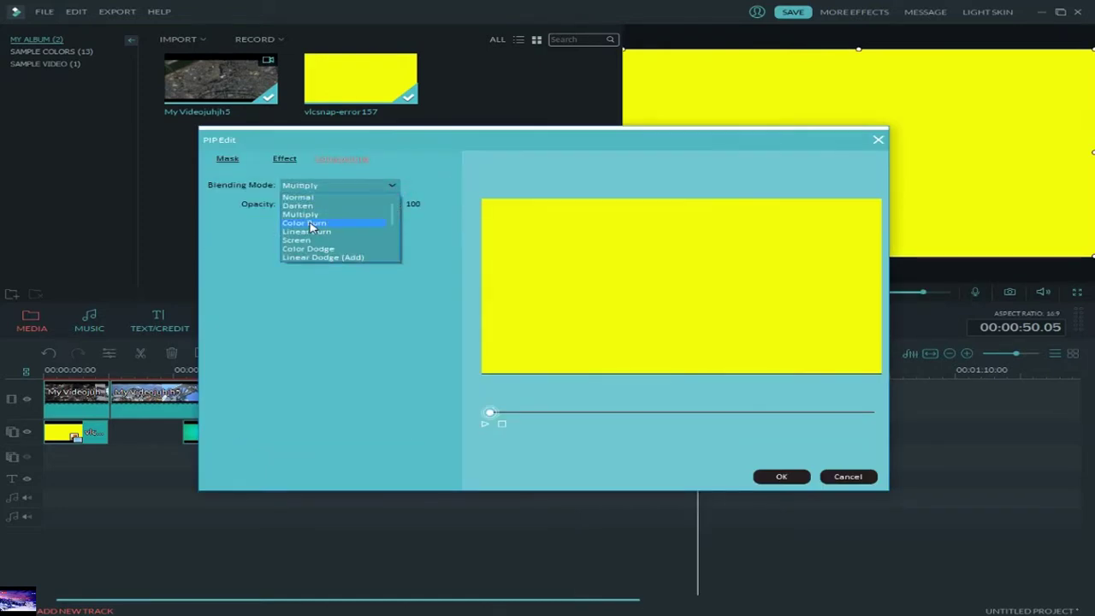
click(318, 221)
click(783, 477)
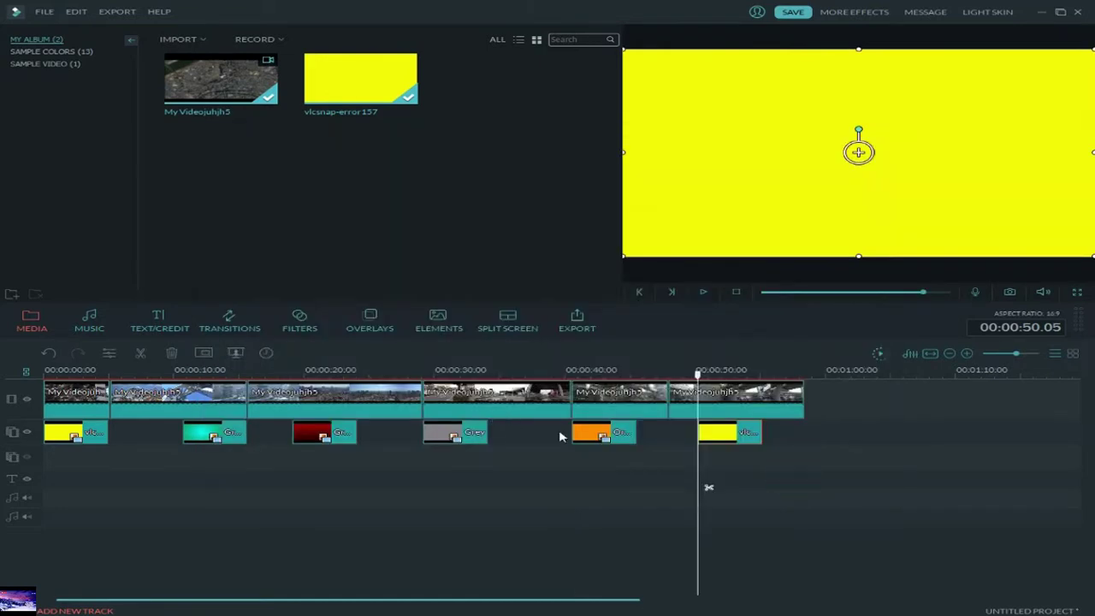
Apply the Stretch to right motion to the last yellow overlay, resized to the picture's height and shifted mostly past the frame's left edge.
double_click(723, 437)
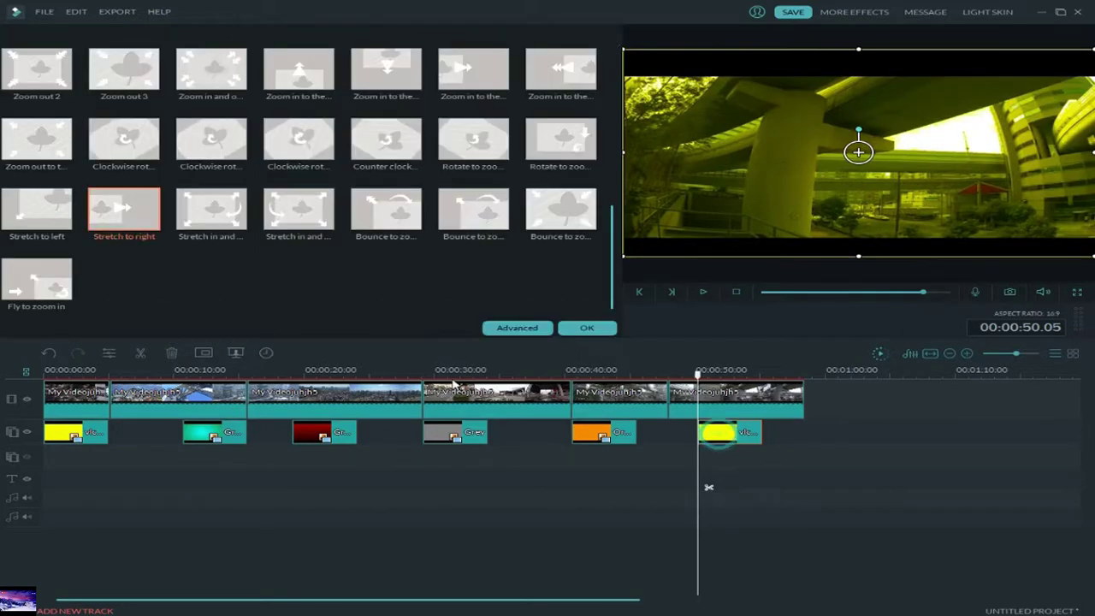
click(137, 224)
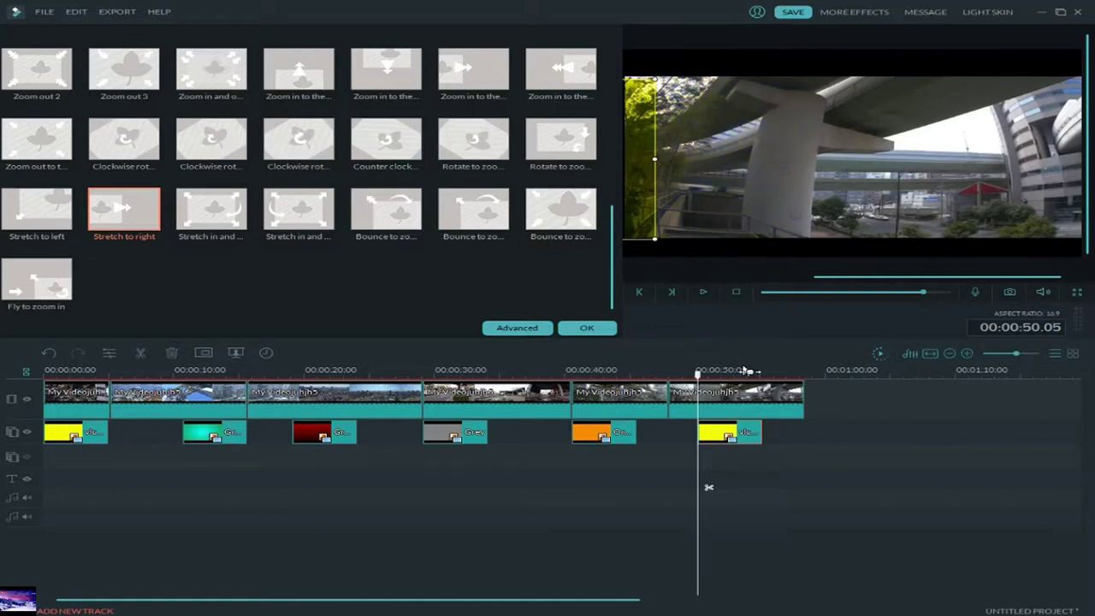
Accept the last yellow overlay's motion settings and play the timeline from the start through the end of the first yellow overlay.
click(587, 328)
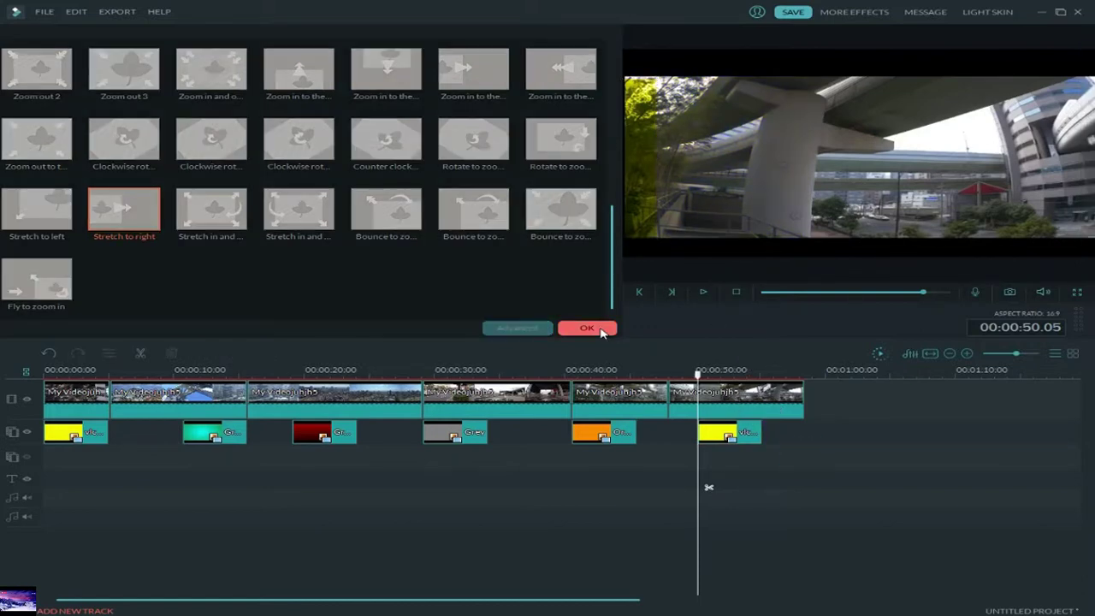
drag(697, 374, 44, 377)
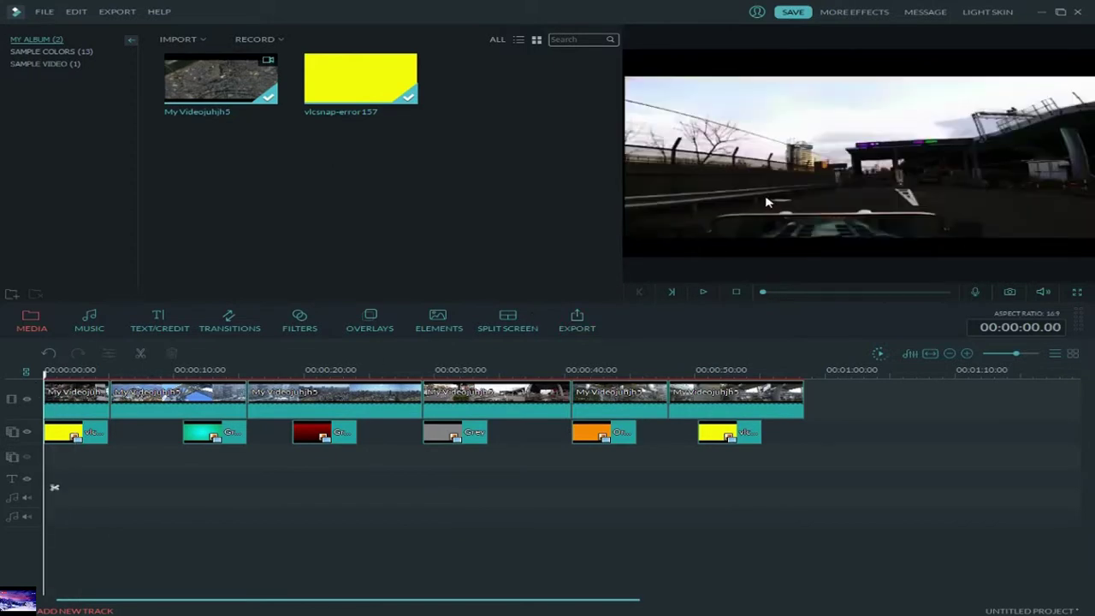
key(space)
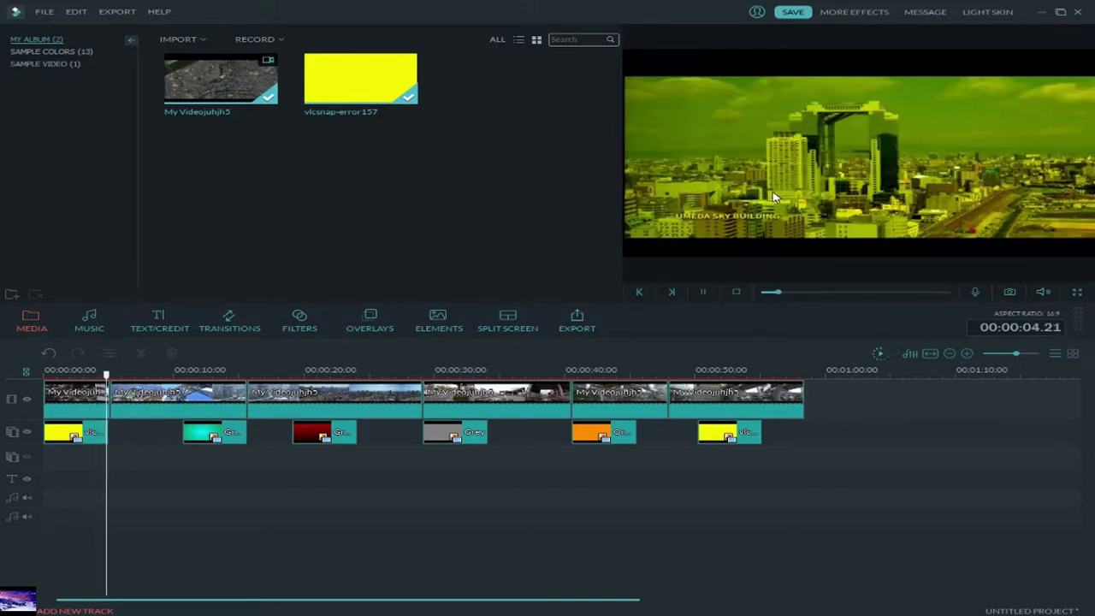
key(space)
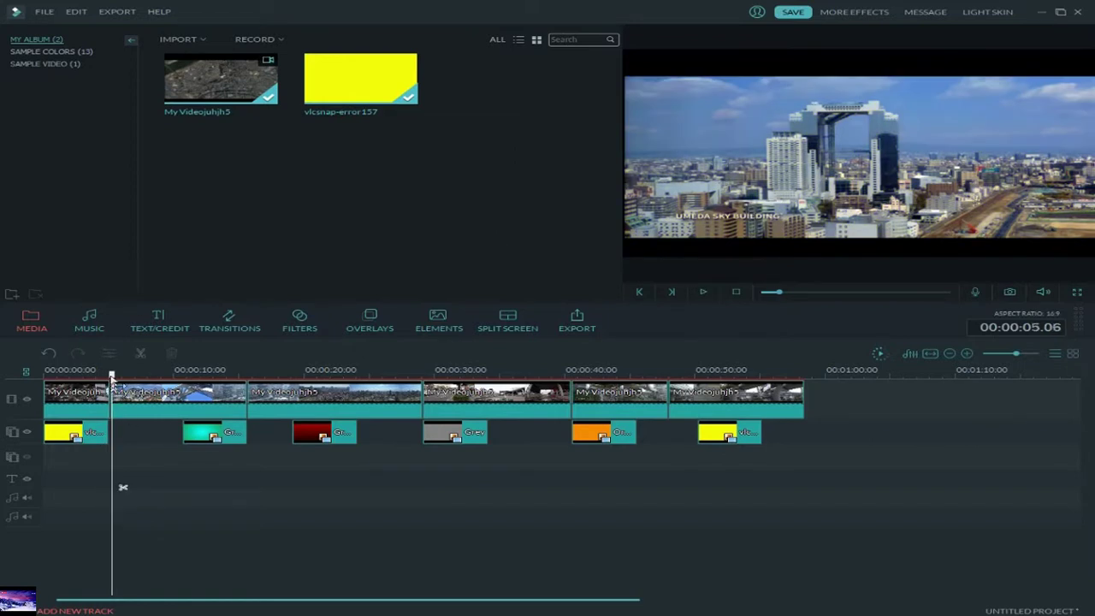
Split the first yellow overlay at 00:00:01.12 and shift its second piece along the track to start at 00:00:02.12.
drag(111, 376, 61, 374)
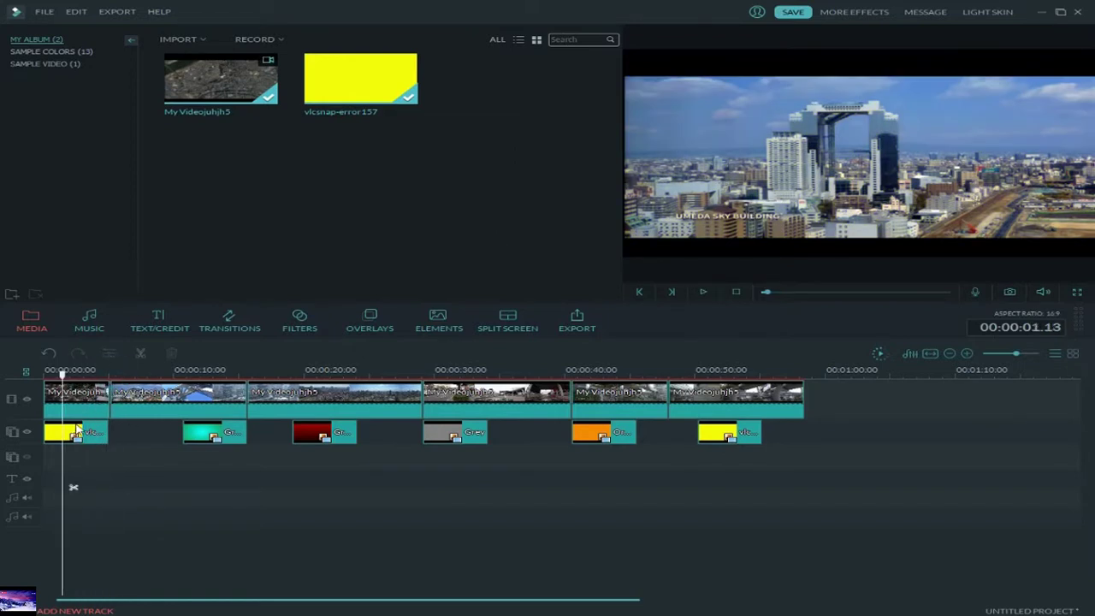
click(77, 434)
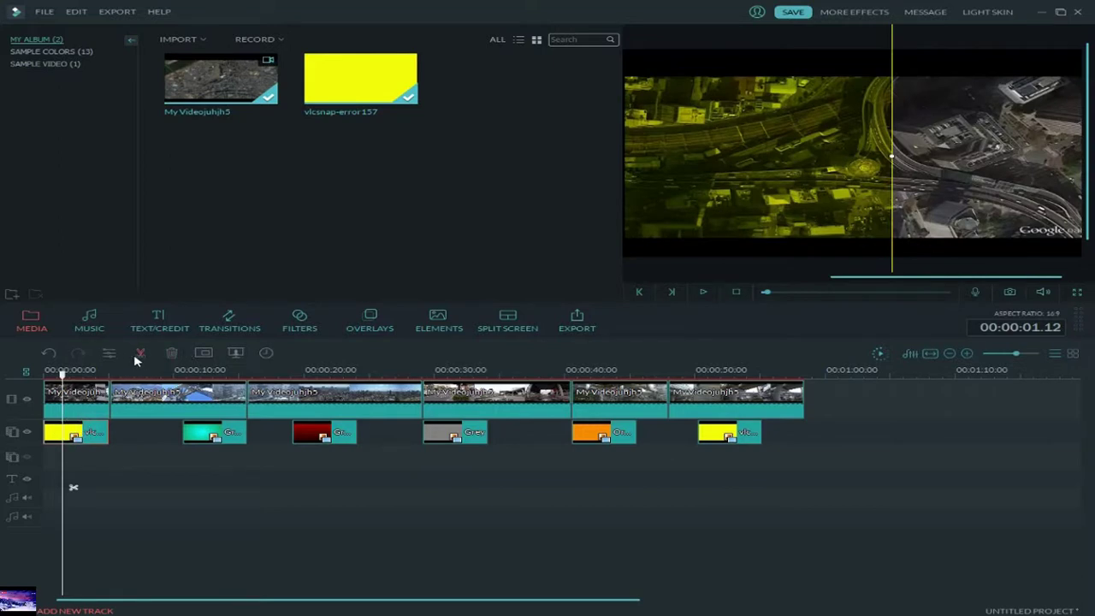
click(139, 355)
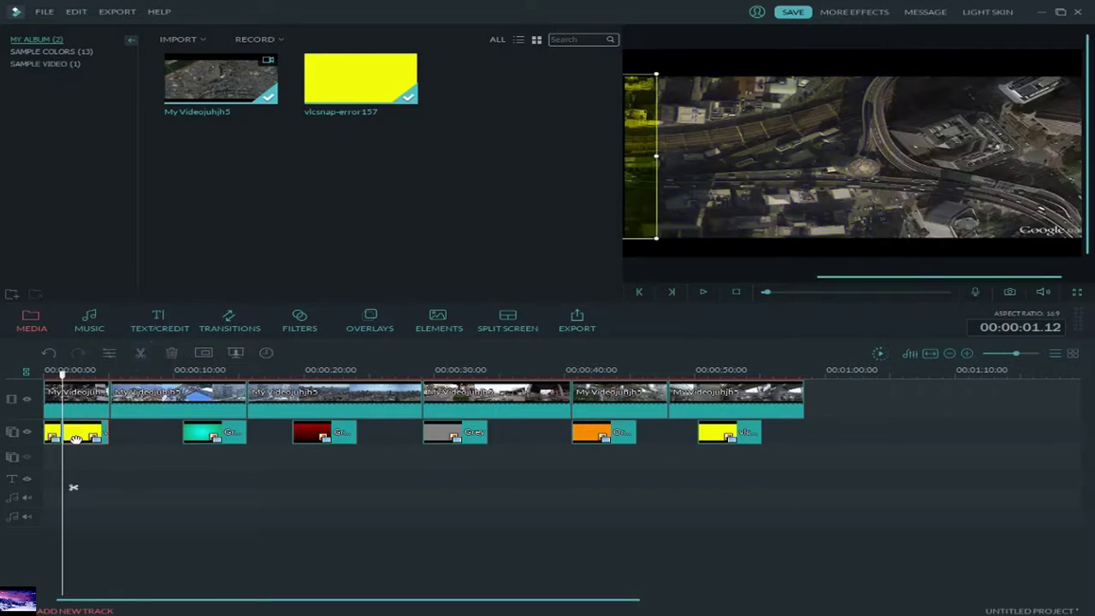
drag(77, 436, 98, 432)
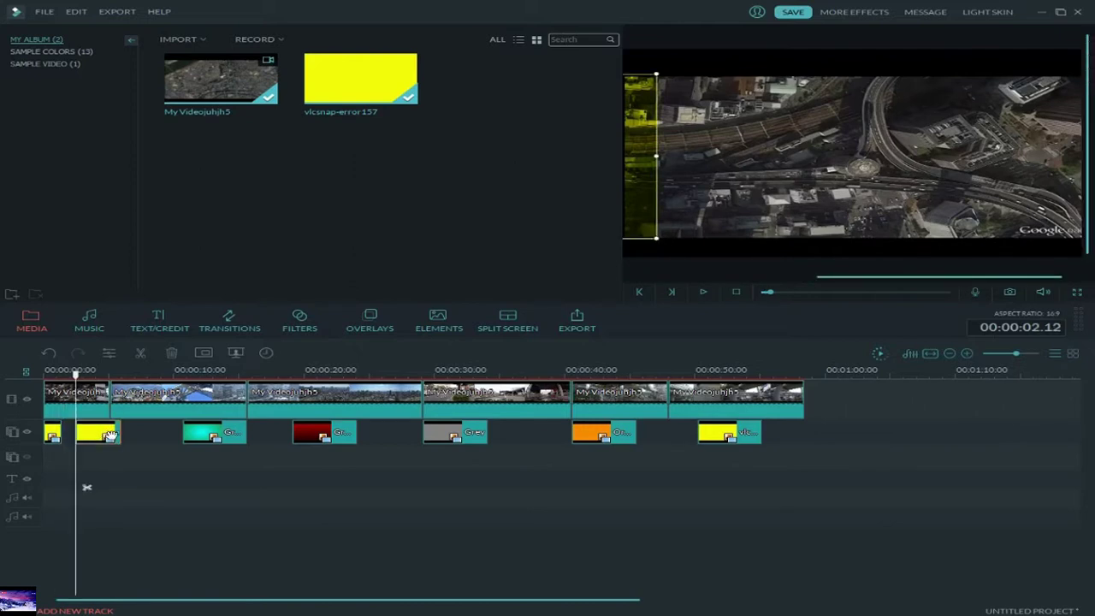
Play the timeline from the start to check the gap between the two pieces of the first yellow overlay.
drag(75, 377, 48, 373)
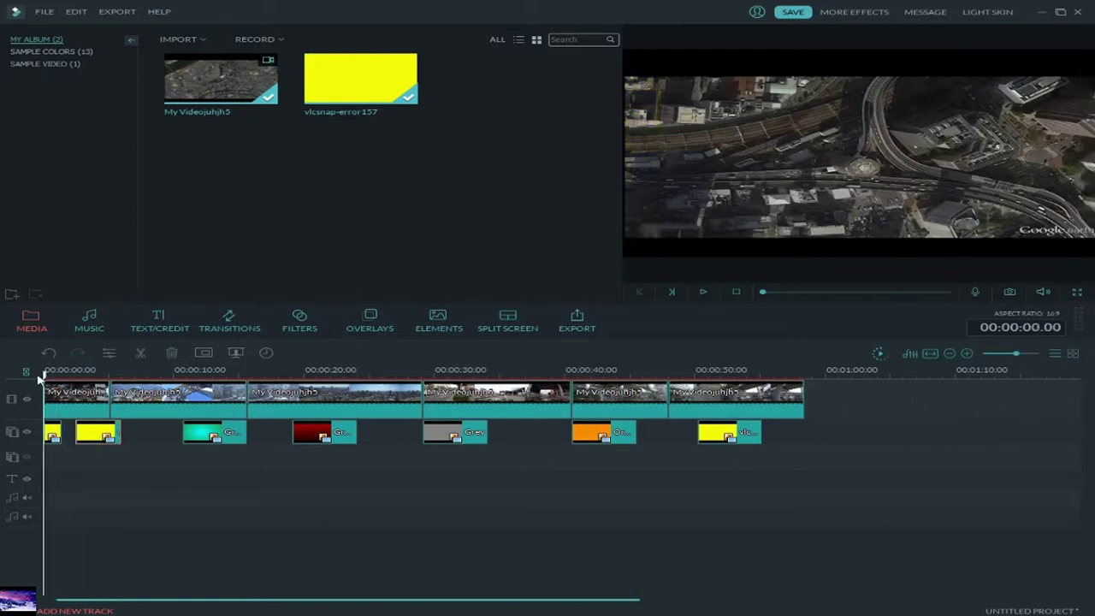
key(space)
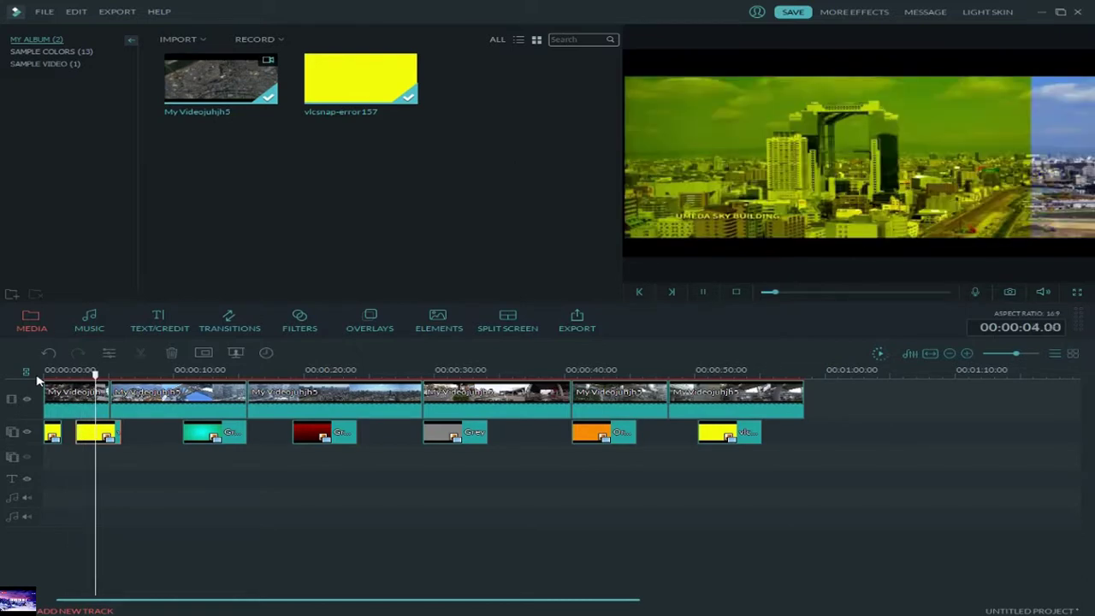
key(space)
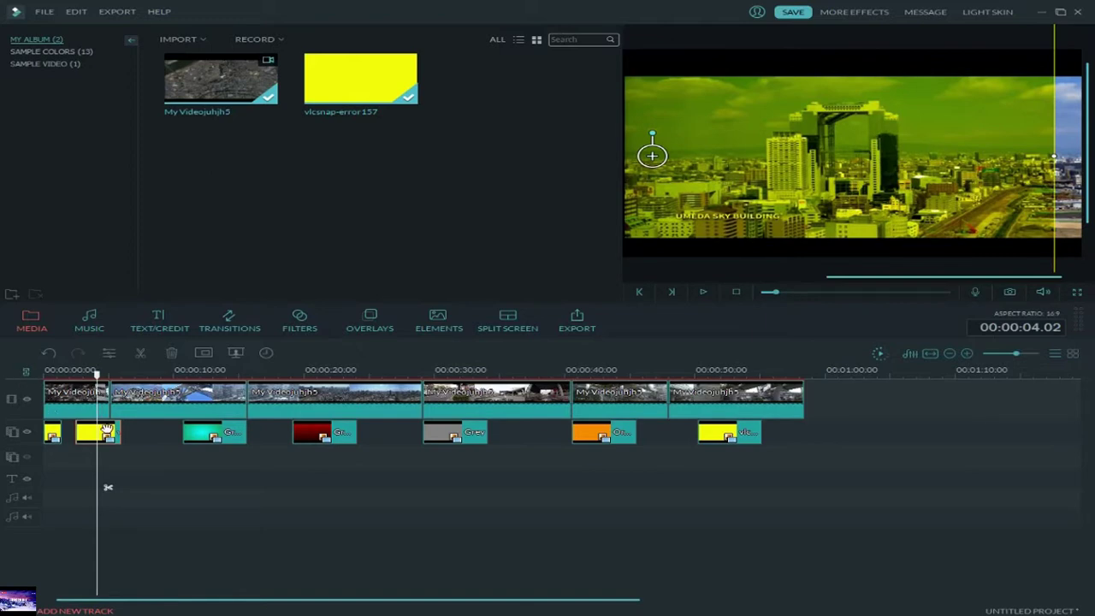
Shift the second yellow piece about one second further along the track and play back across the first video cut.
drag(110, 432, 116, 427)
drag(107, 484, 89, 488)
key(space)
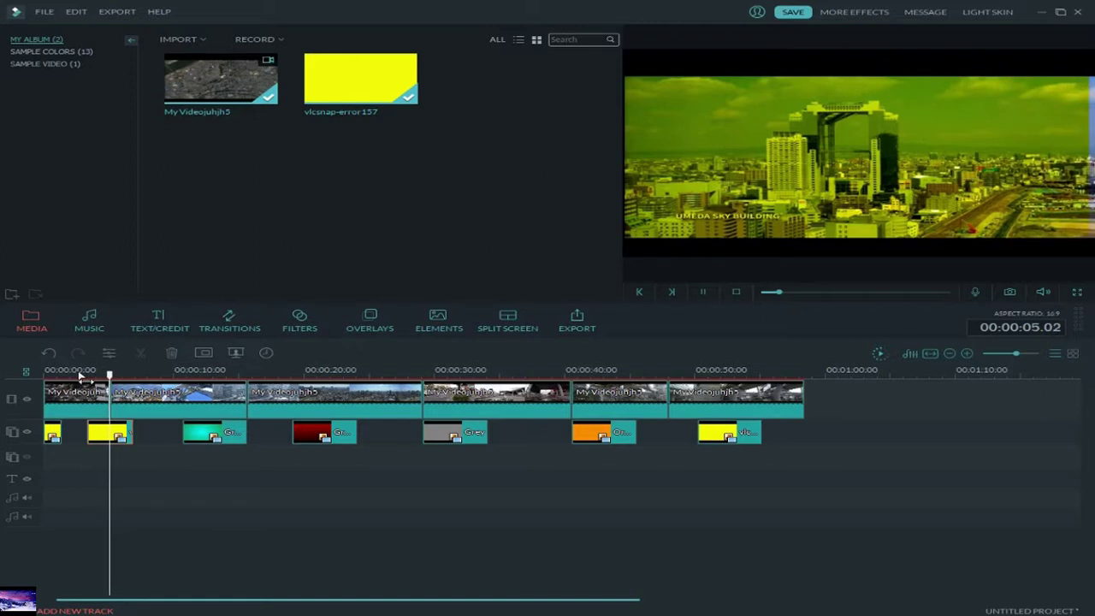
key(space)
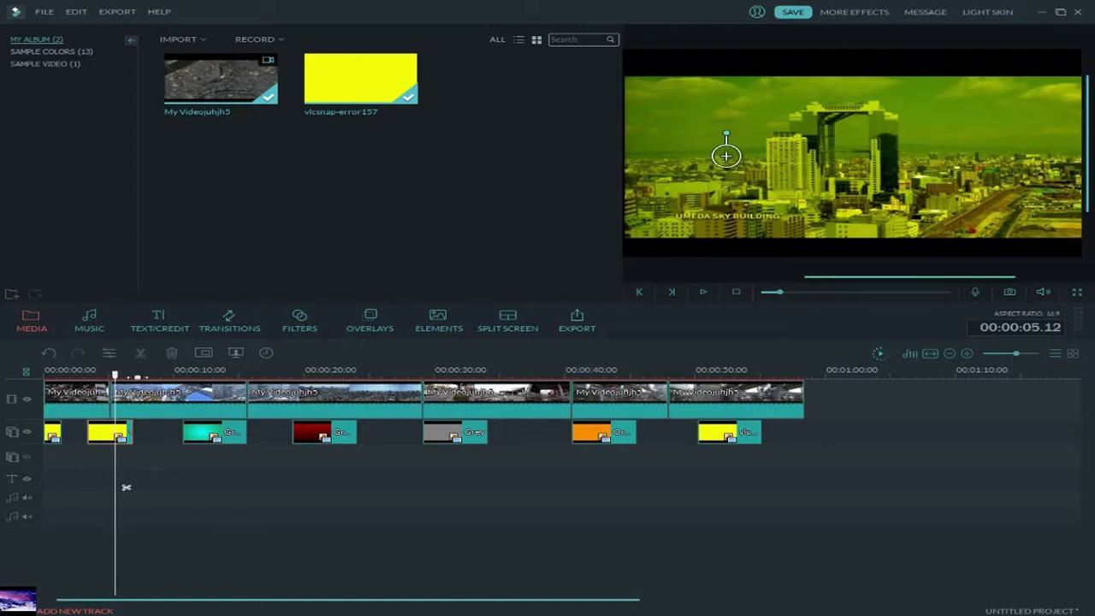